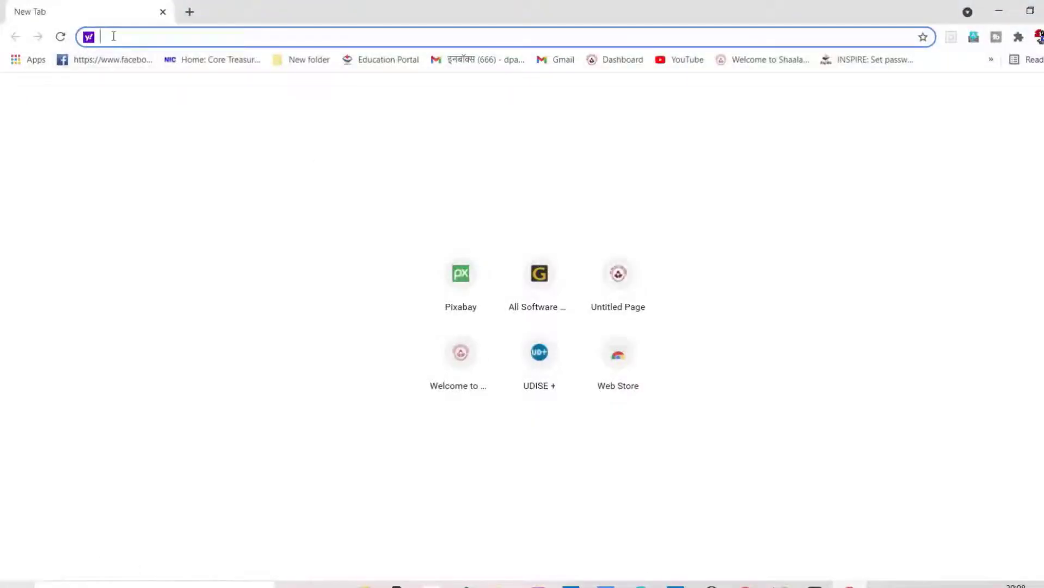
# Step: Search for udiseplus.gov.in and open the "UDISEPLUS - Welcome to UDISE+" result
pyautogui.write('udise')
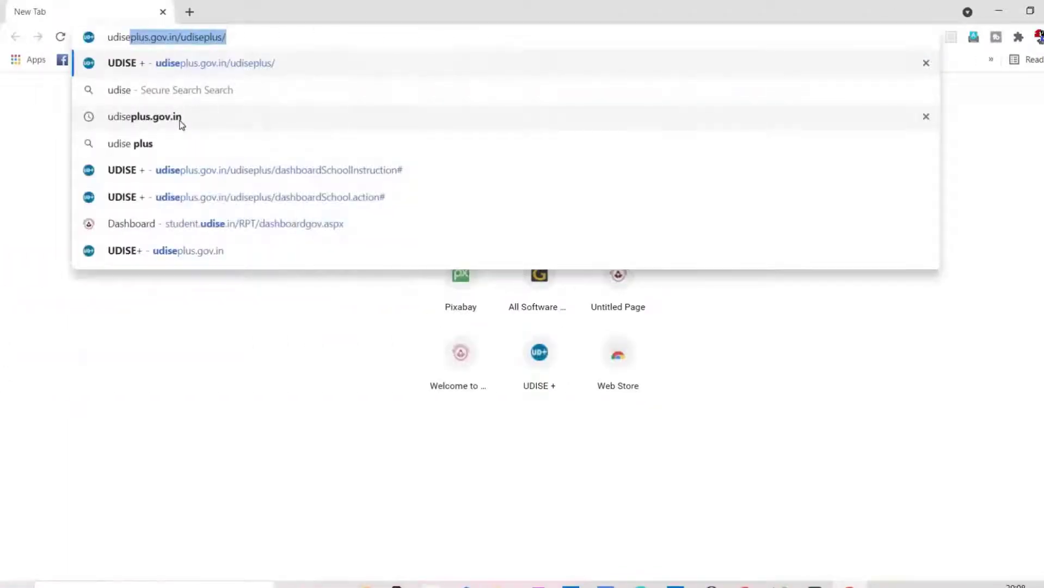
pyautogui.click(181, 124)
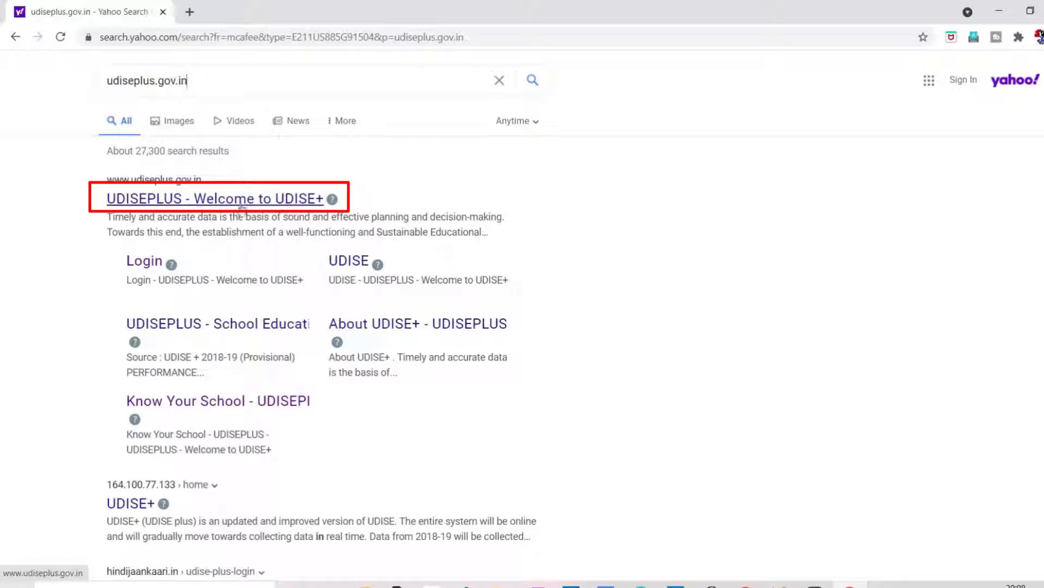
pyautogui.click(279, 199)
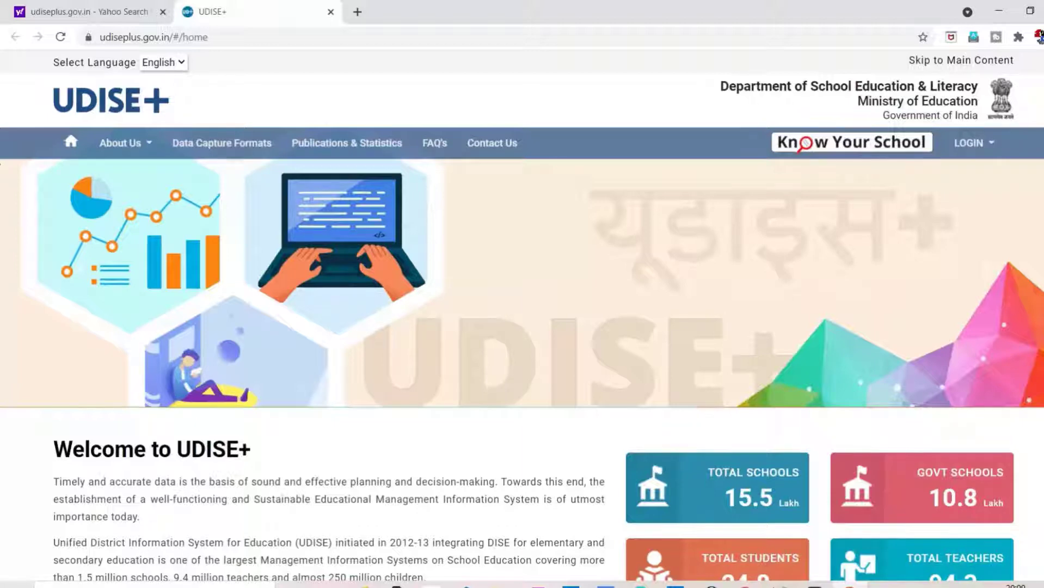
# Step: Open the 2020-21 data capture login for State/UT except Uttar Pradesh, Bihar, Karnataka and Madhya Pradesh, and open the DCF for data entry
pyautogui.press('Down')
pyautogui.press('Down')
pyautogui.press('Down')
pyautogui.press('Down')
pyautogui.press('Down')
pyautogui.press('Down')
pyautogui.press('Down')
pyautogui.press('Down')
pyautogui.press('Down')
pyautogui.press('Down')
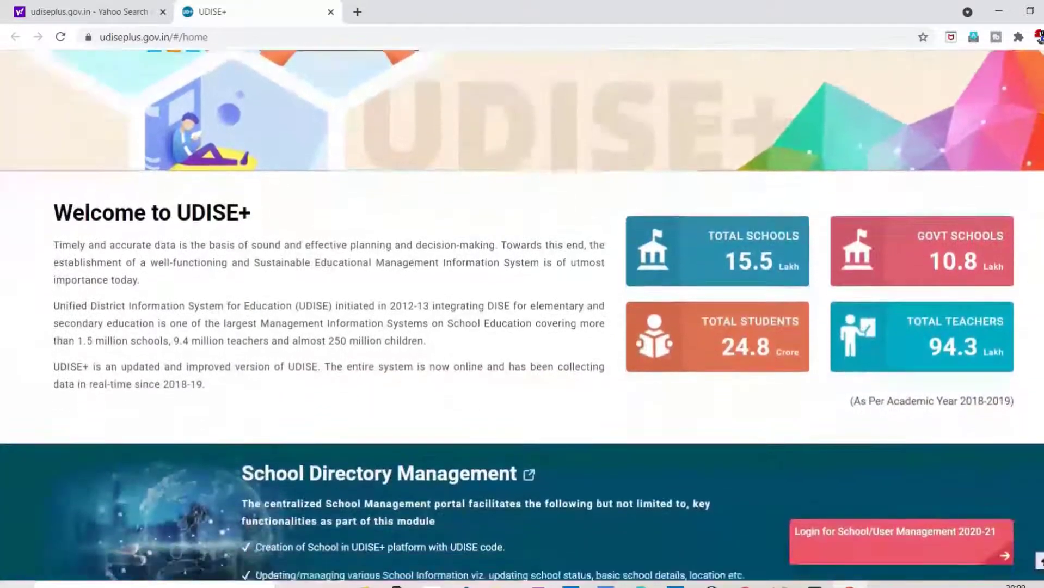
pyautogui.scroll(-9, 427, 337)
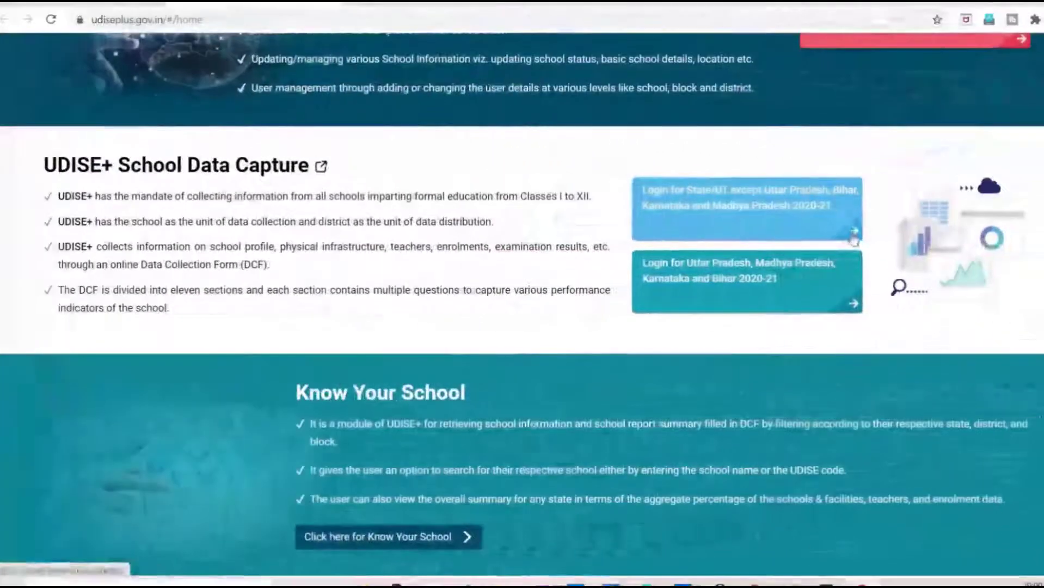
pyautogui.click(839, 234)
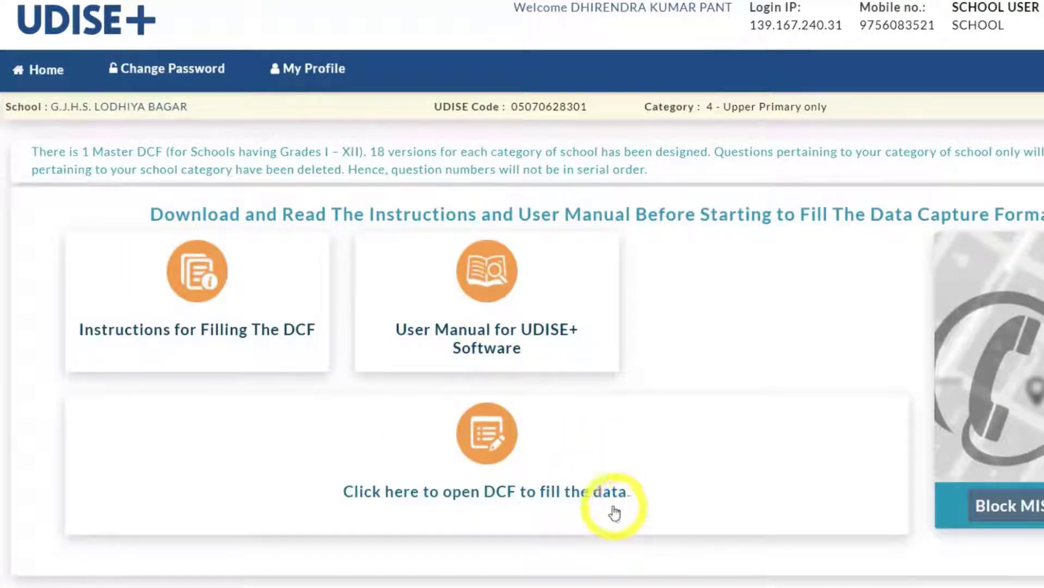
pyautogui.click(556, 497)
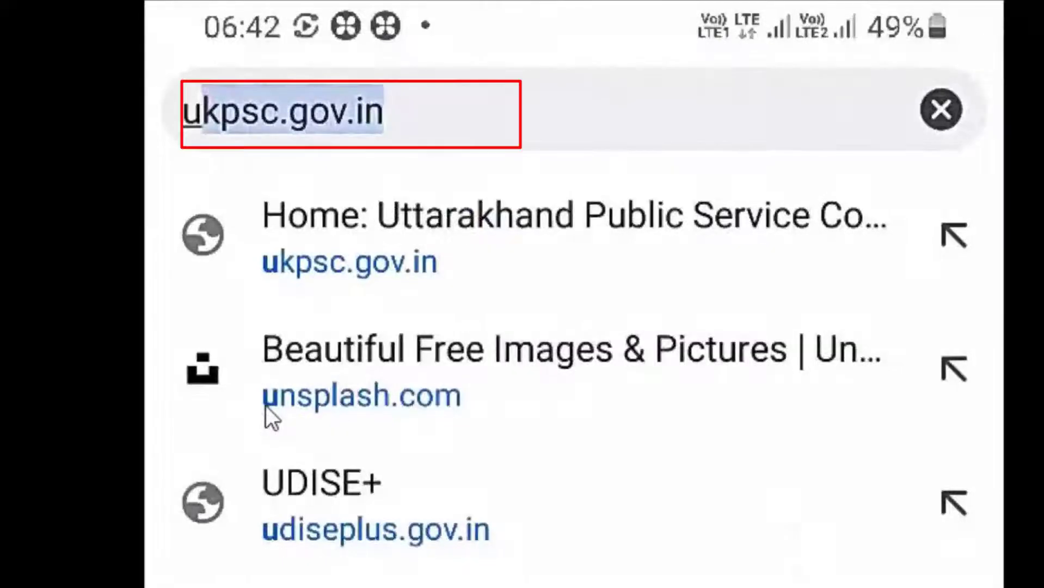
# Step: Load udiseplus.gov.in in the phone's browser and open the 2020-21 School Data Capture login page
pyautogui.write('diseplu')
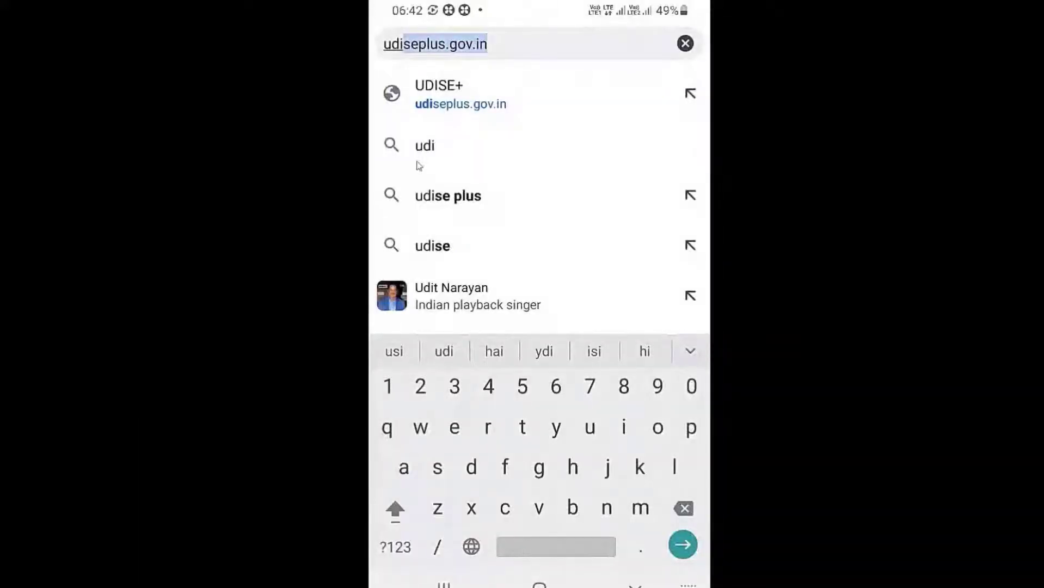
pyautogui.press('Return')
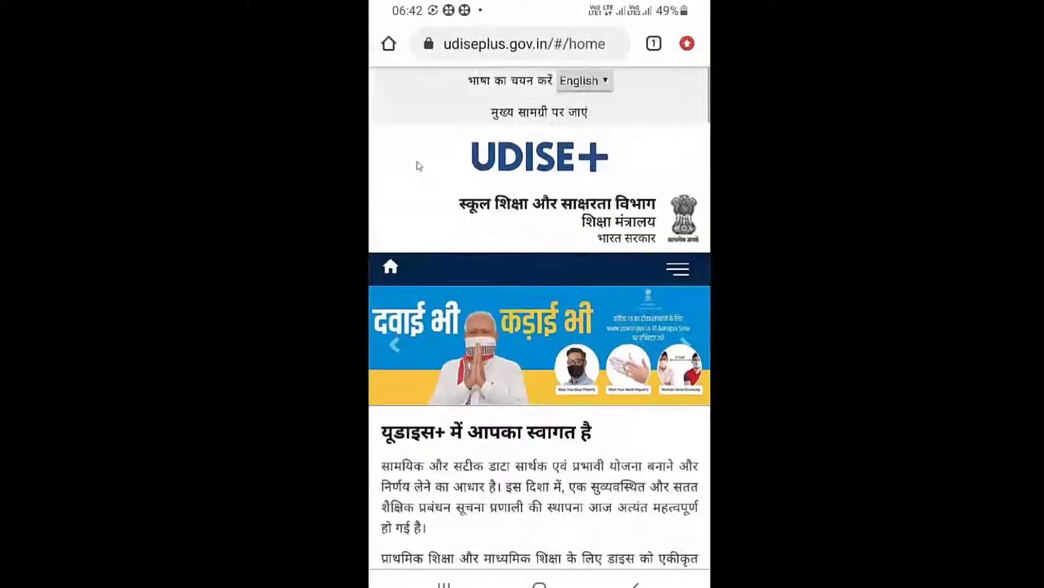
pyautogui.scroll(-10, 419, 166)
pyautogui.scroll(-8, 417, 165)
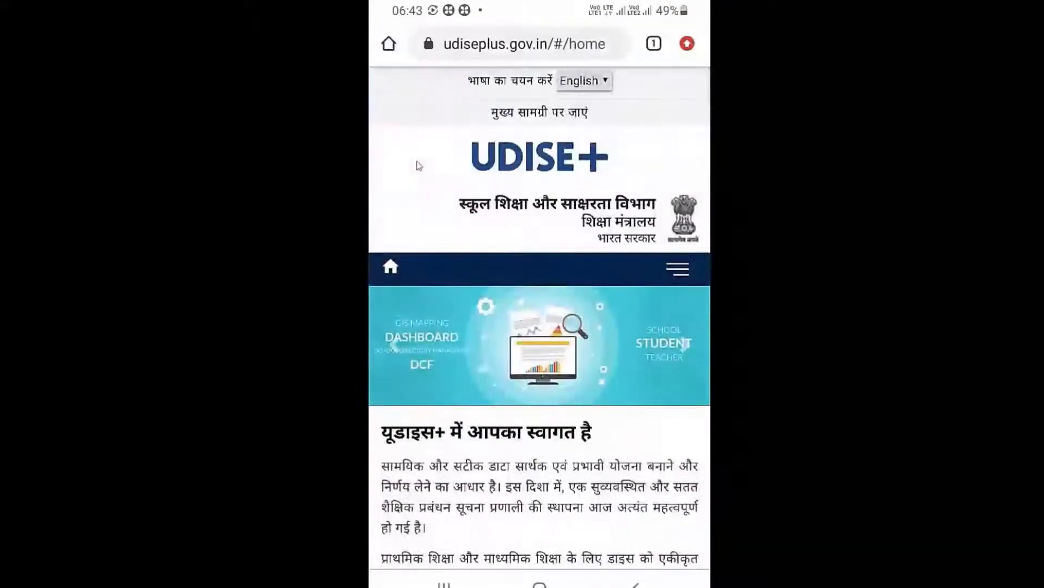
pyautogui.scroll(-5, 417, 164)
pyautogui.scroll(-10, 418, 166)
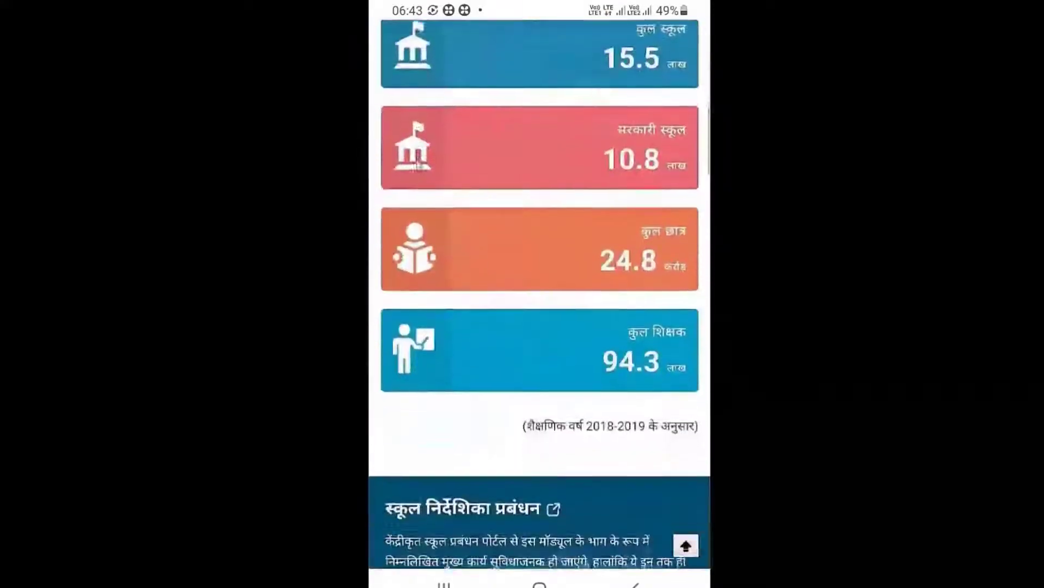
pyautogui.scroll(-8, 418, 166)
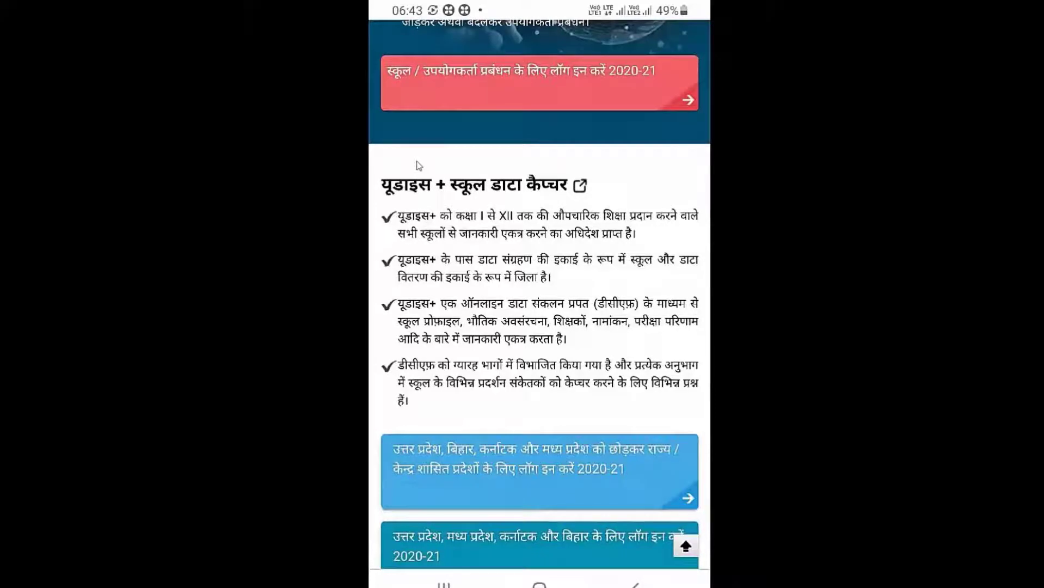
pyautogui.scroll(-3, 419, 165)
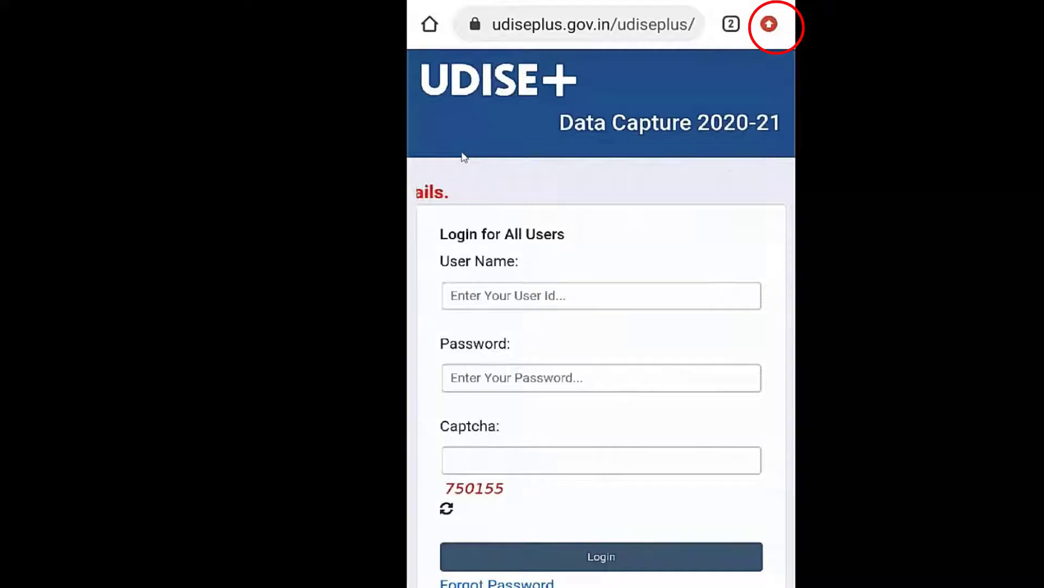
# Step: Switch the UDISE+ data capture login page in the phone's Chrome browser to the desktop site layout
pyautogui.click(768, 24)
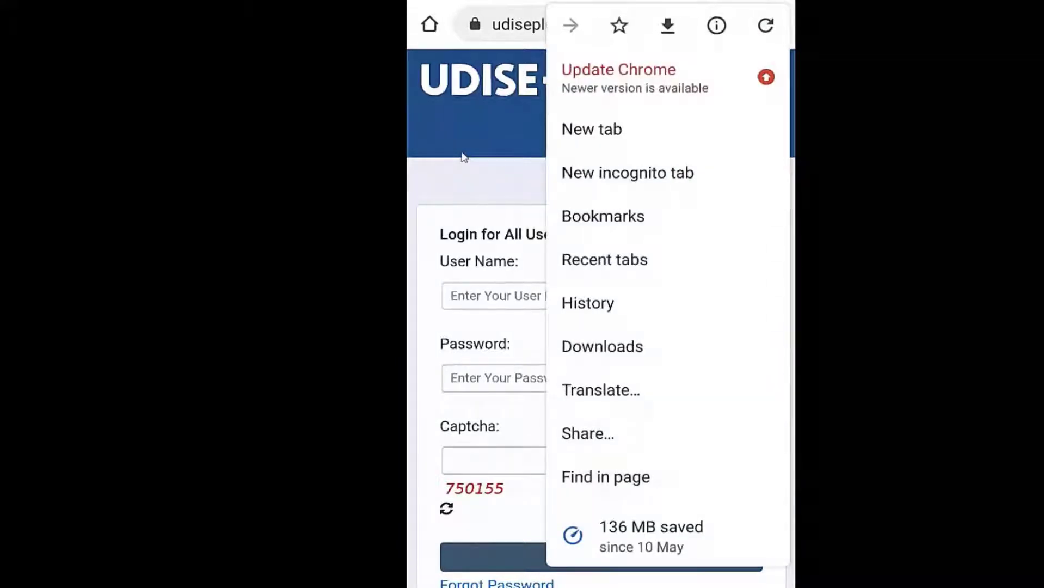
pyautogui.scroll(-4, 668, 283)
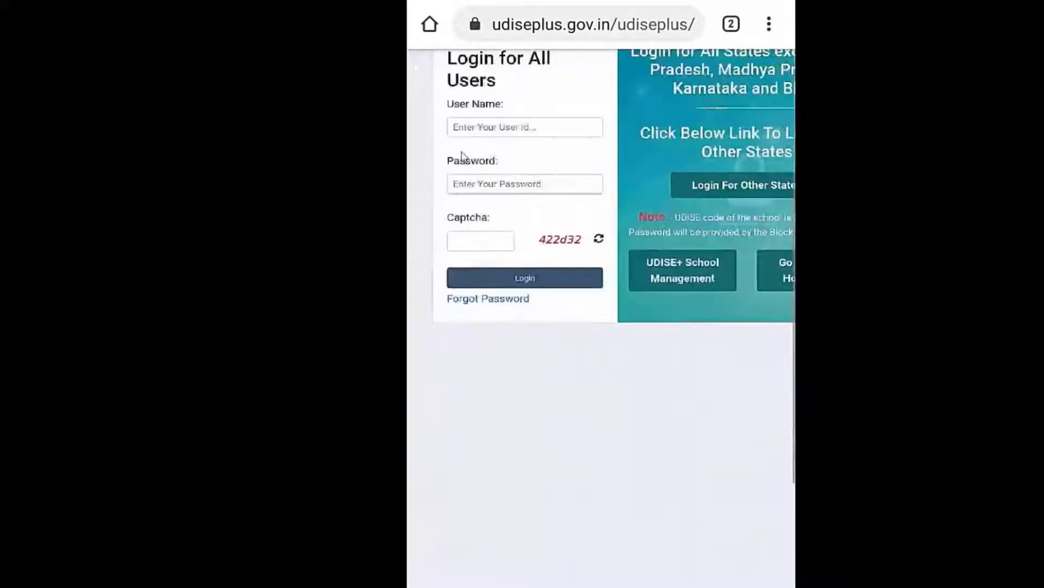
pyautogui.scroll(2, 462, 156)
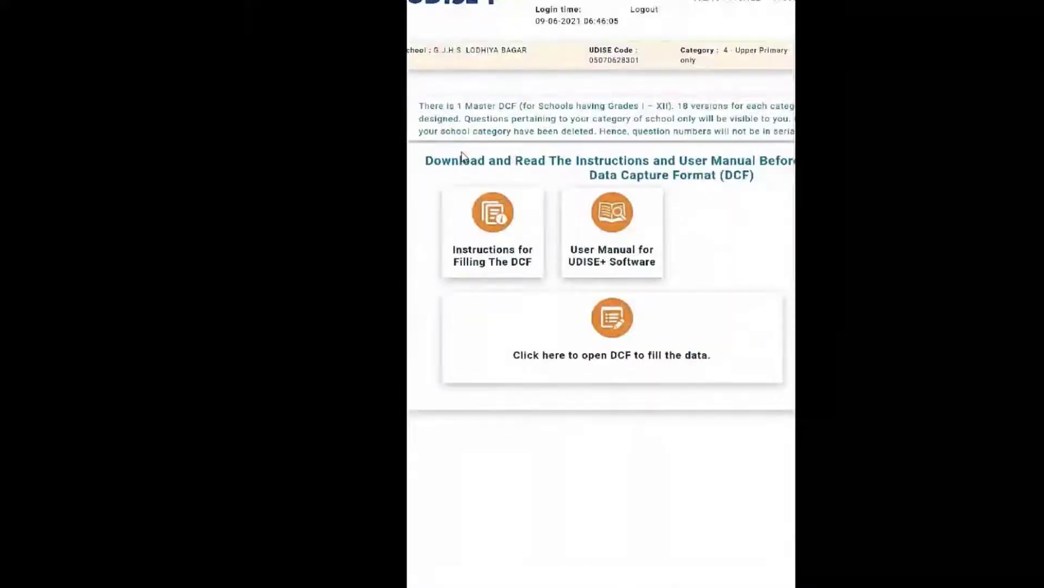
pyautogui.scroll(-3, 462, 156)
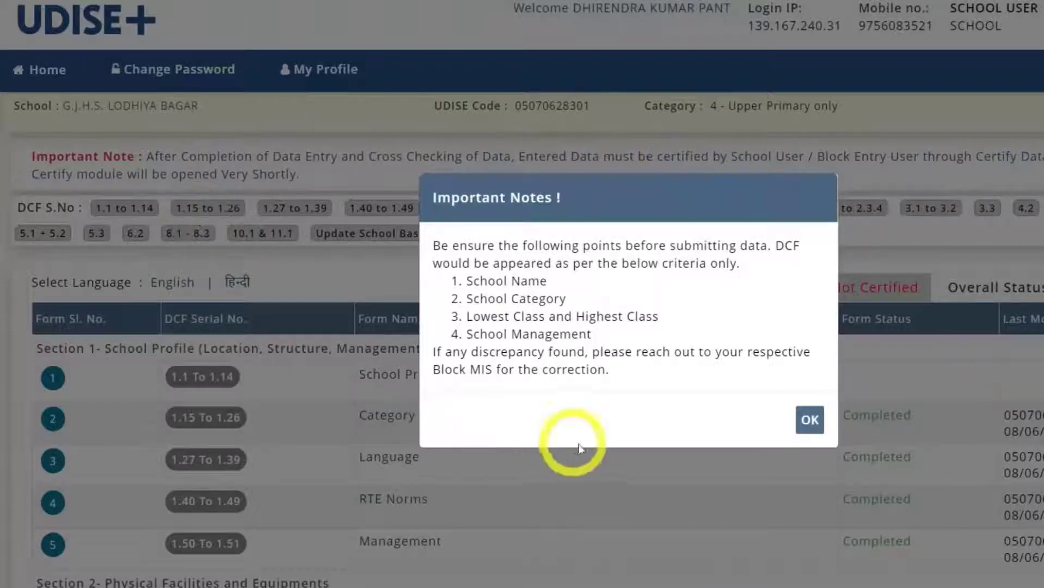
# Step: Dismiss the important notes and examine the list of DCF forms with their serial numbers and statuses
pyautogui.click(804, 430)
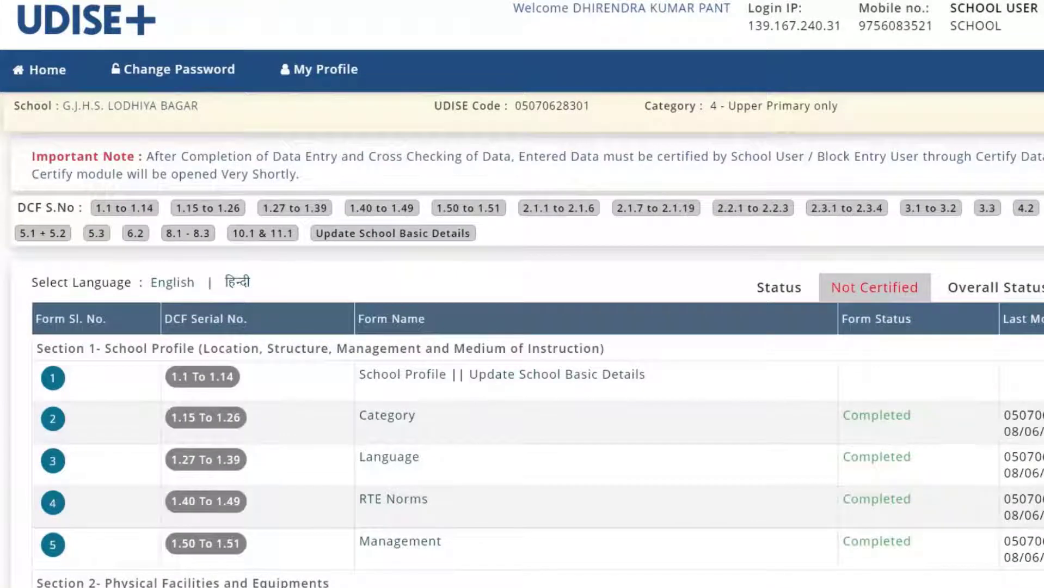
pyautogui.scroll(-2, 523, 359)
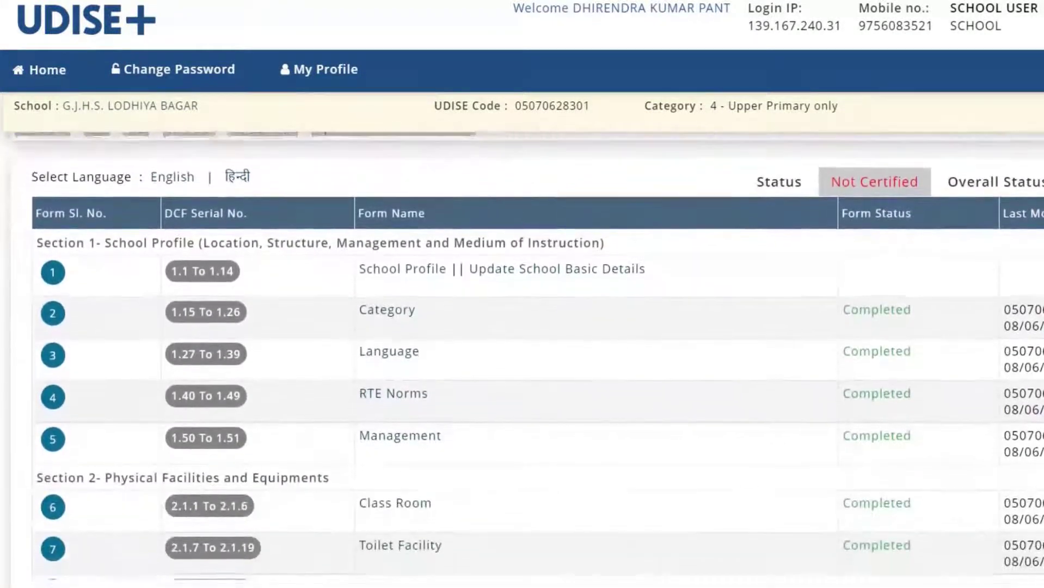
pyautogui.scroll(3, 32, 218)
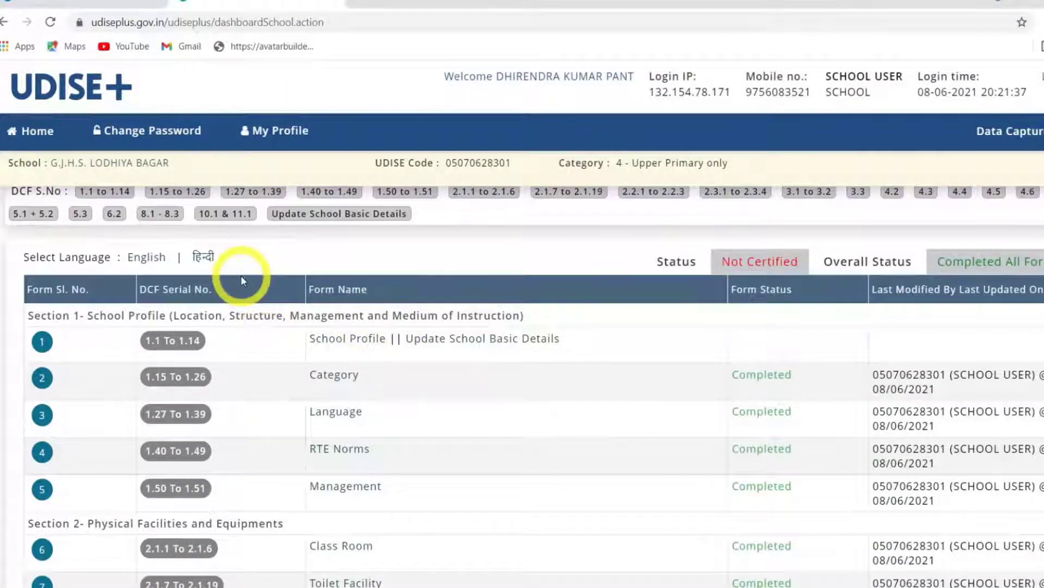
# Step: Switch the DCF form list to Hindi to view it, and restore the English version
pyautogui.click(203, 260)
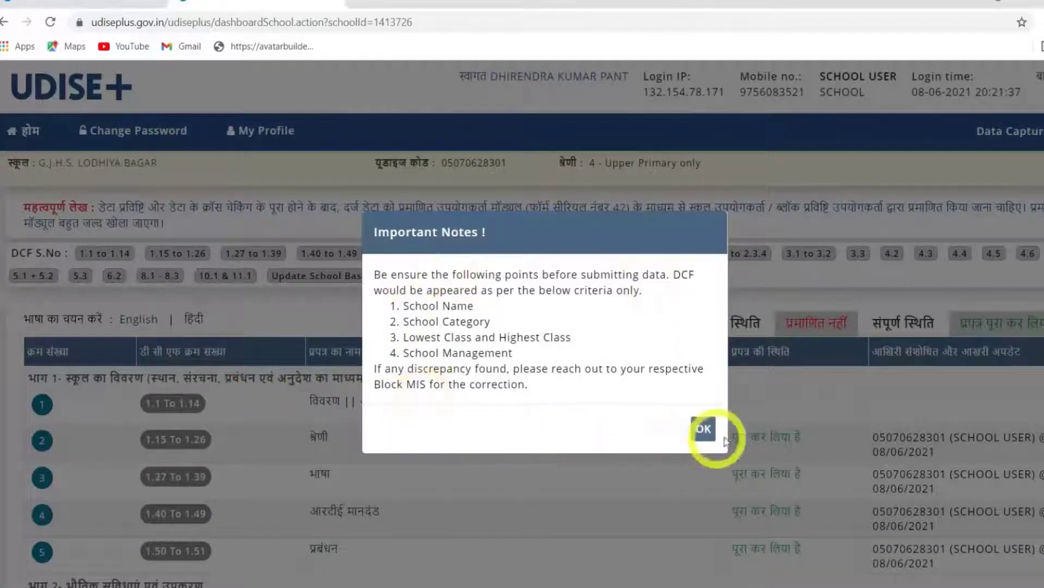
pyautogui.click(705, 430)
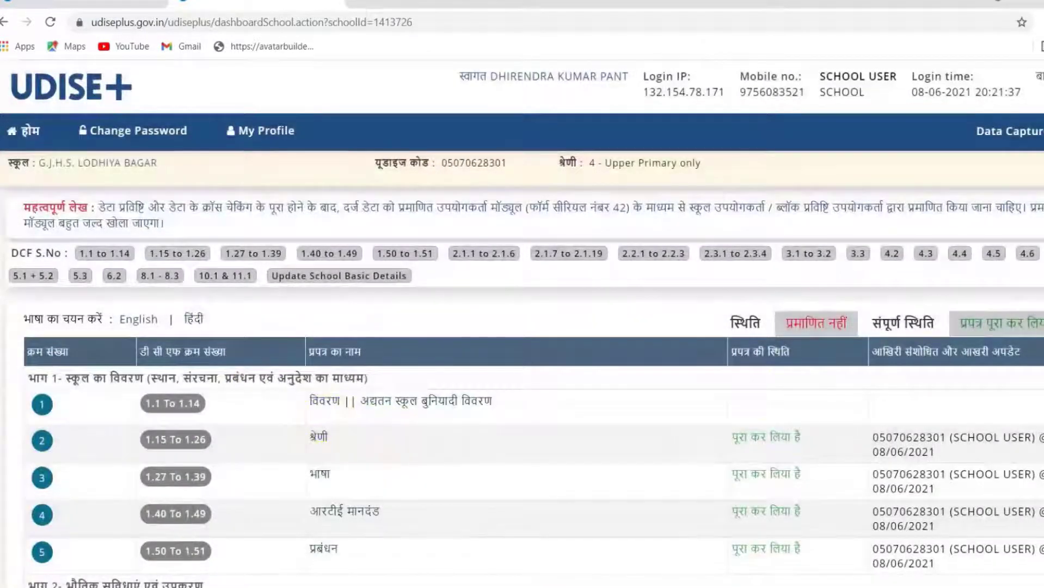
pyautogui.scroll(-2, 523, 381)
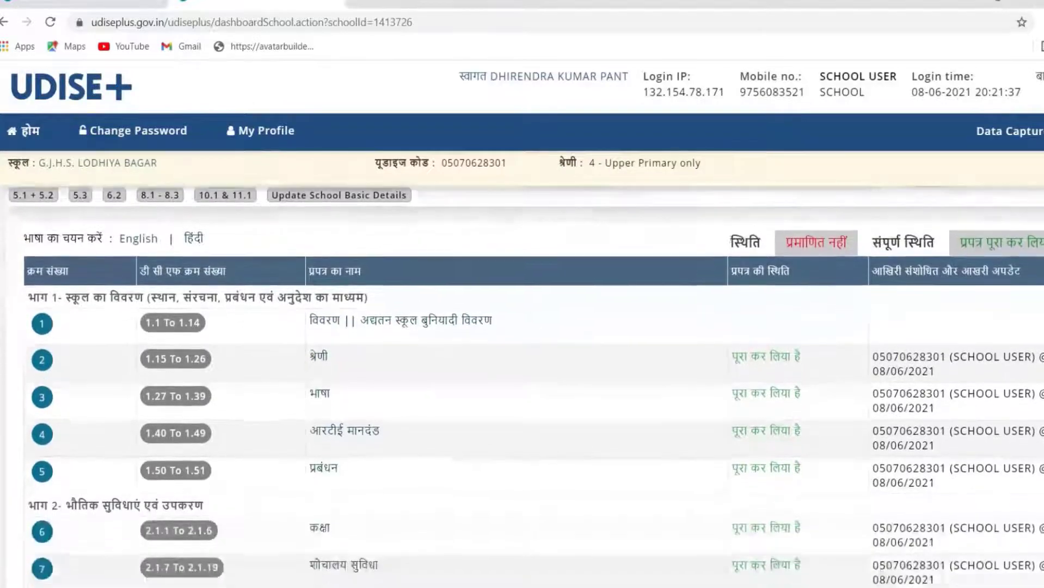
pyautogui.scroll(-1, 495, 359)
pyautogui.scroll(1, 495, 358)
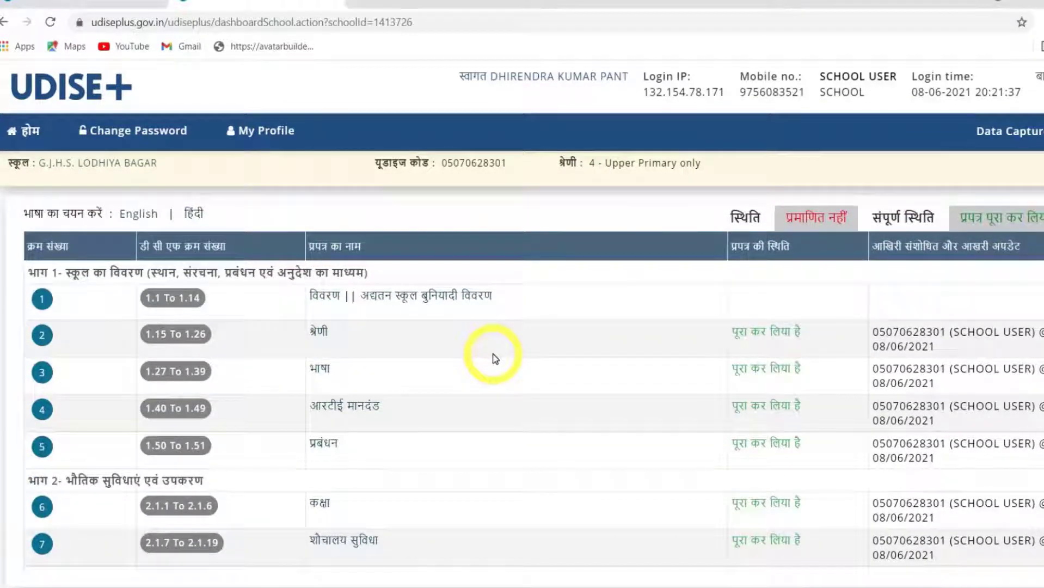
pyautogui.click(148, 215)
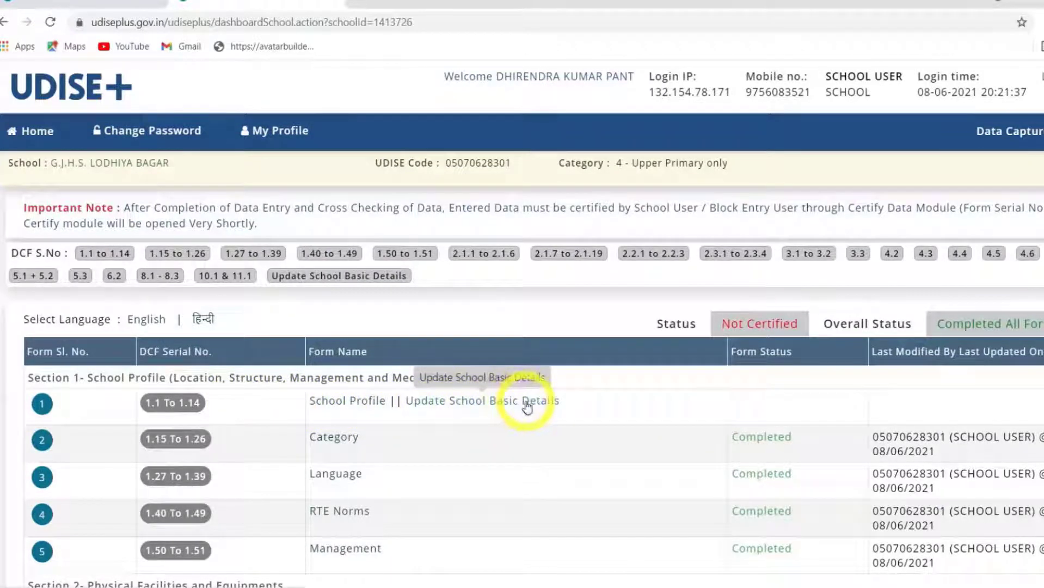
# Step: Open the School Profile form (1.1 to 1.14) and go to the update page for items 1.13 to 1.14
pyautogui.click(376, 402)
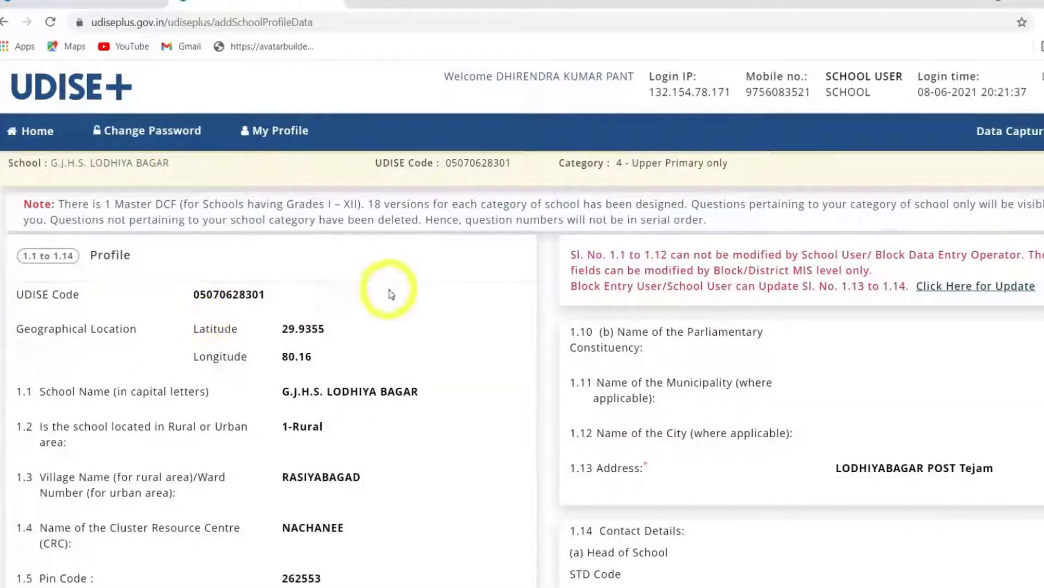
pyautogui.scroll(-1, 202, 501)
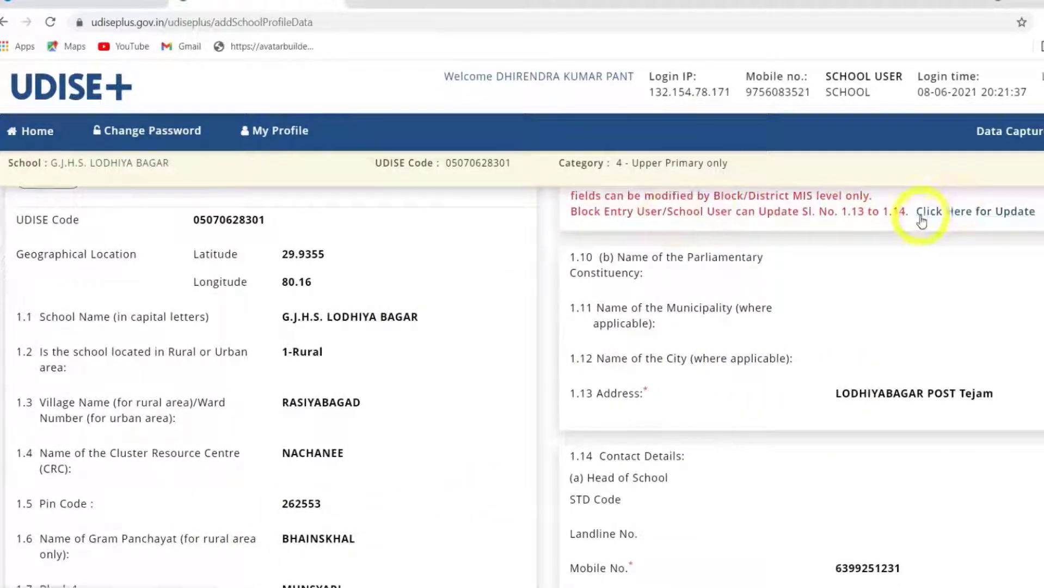
pyautogui.click(993, 220)
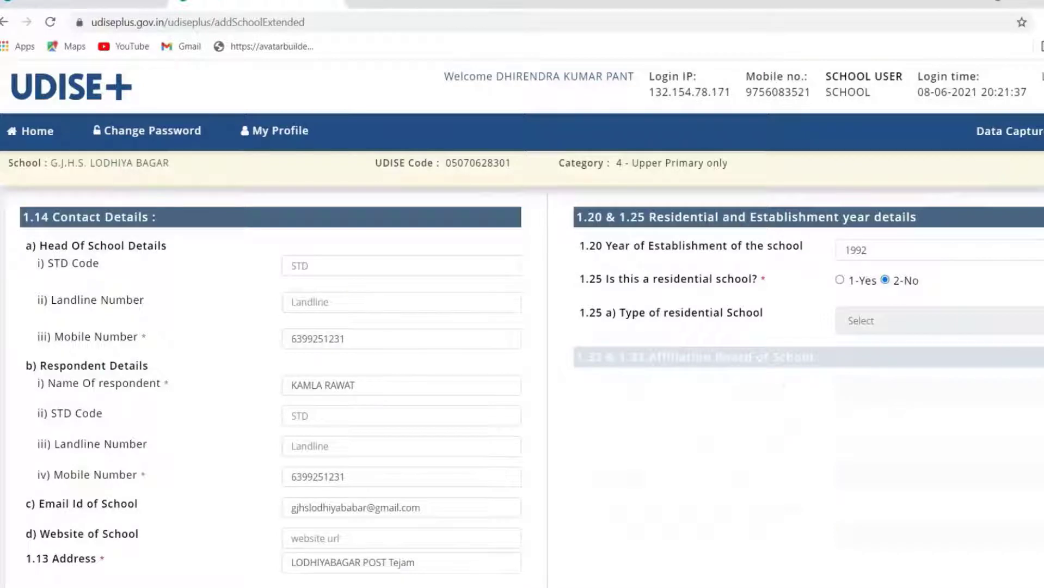
# Step: Retype the end of the school's address in item 1.13 in capital letters and save the school details
pyautogui.scroll(-1, 532, 389)
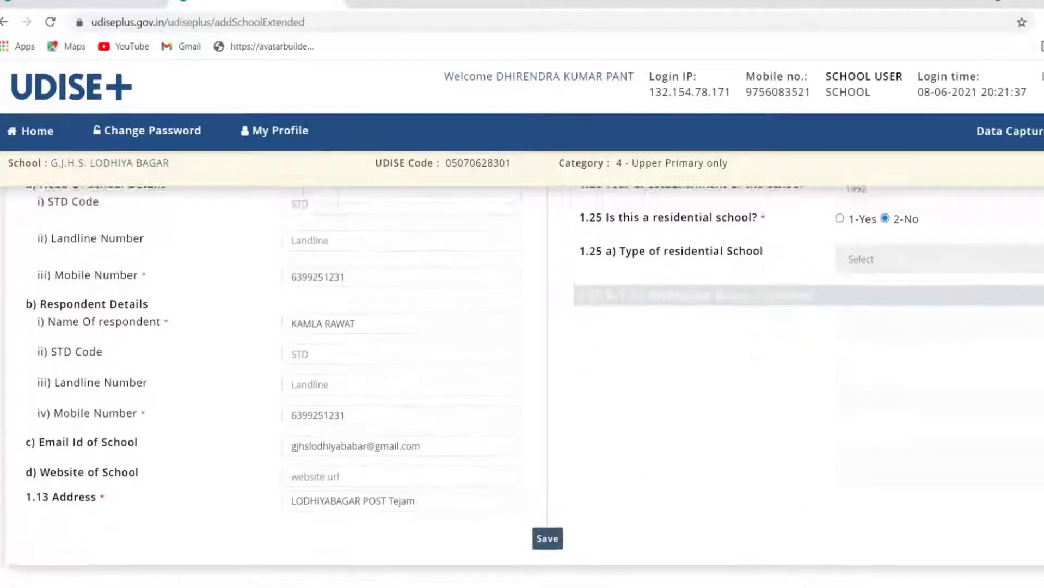
pyautogui.scroll(1, 531, 389)
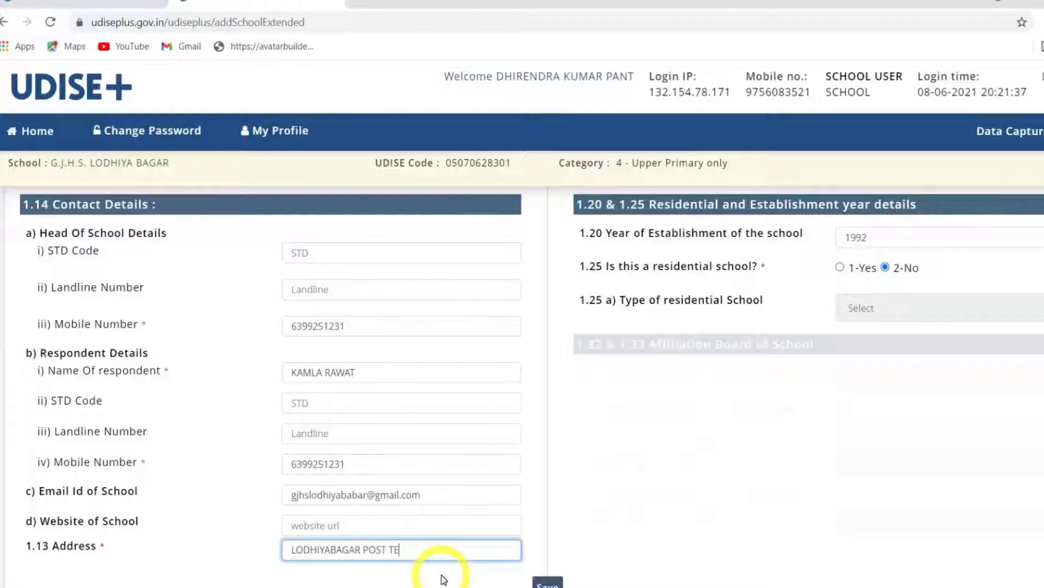
pyautogui.click(718, 516)
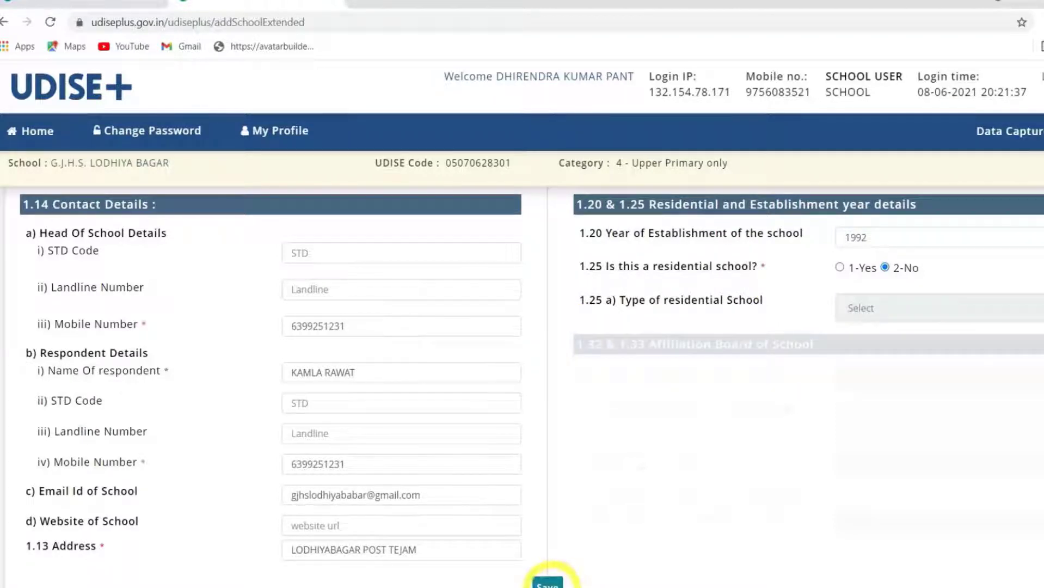
pyautogui.click(546, 583)
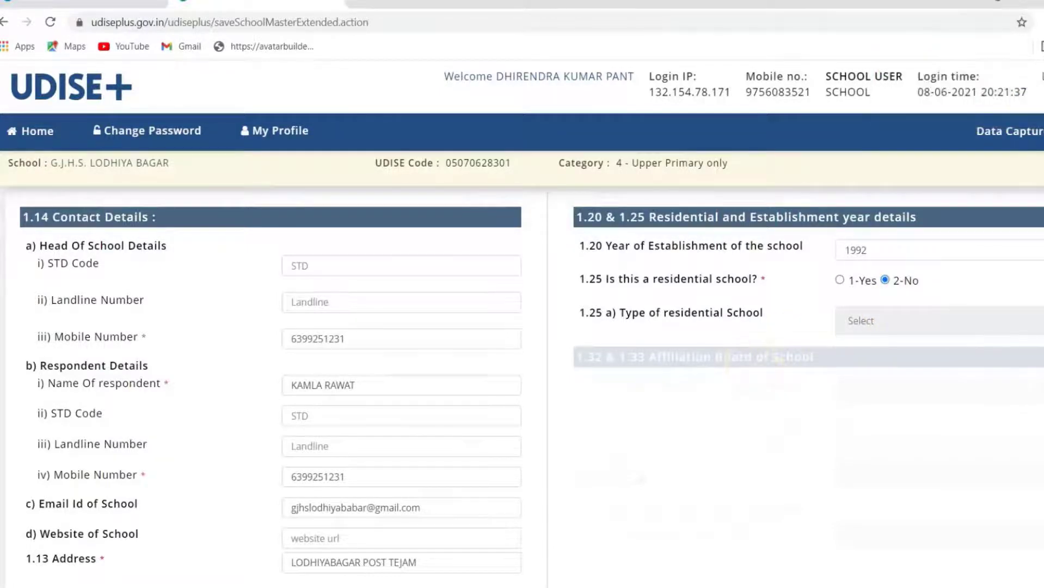
# Step: Return to the DCF form list, dismissing its notes, and open the Category form (1.15 to 1.26)
pyautogui.scroll(-1, 871, 272)
pyautogui.scroll(1, 986, 180)
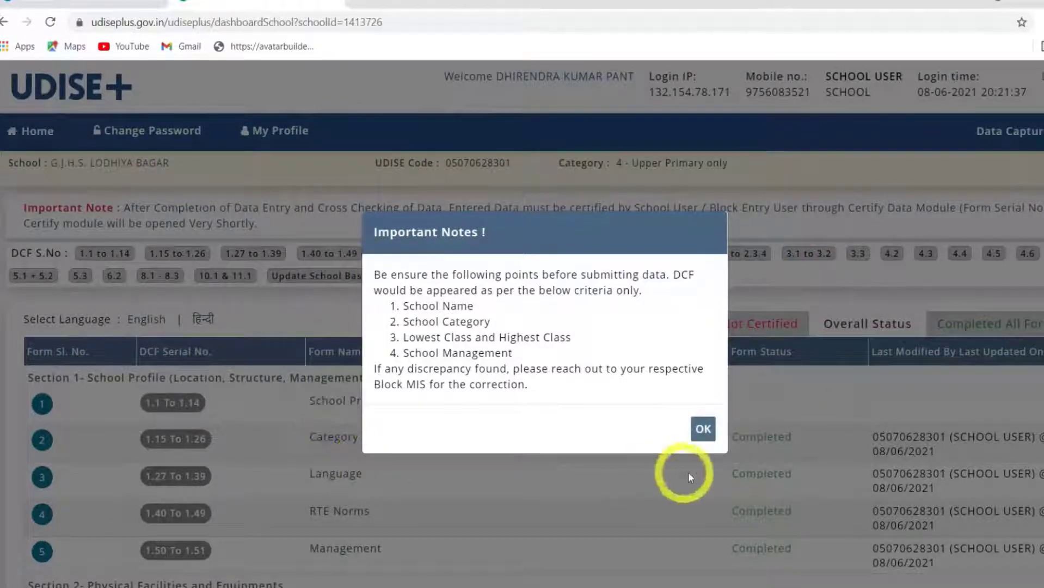
pyautogui.click(702, 431)
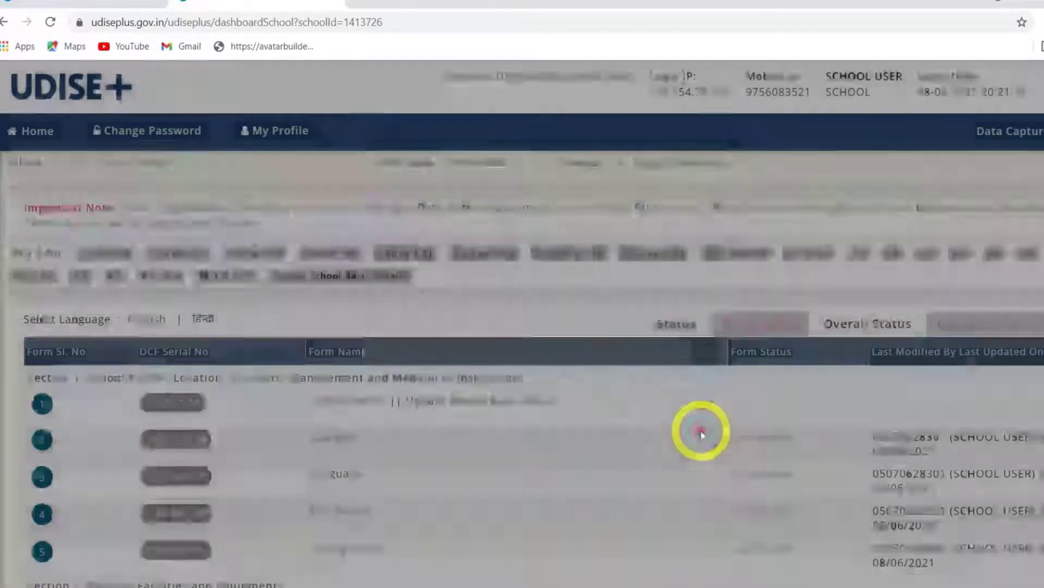
pyautogui.click(340, 444)
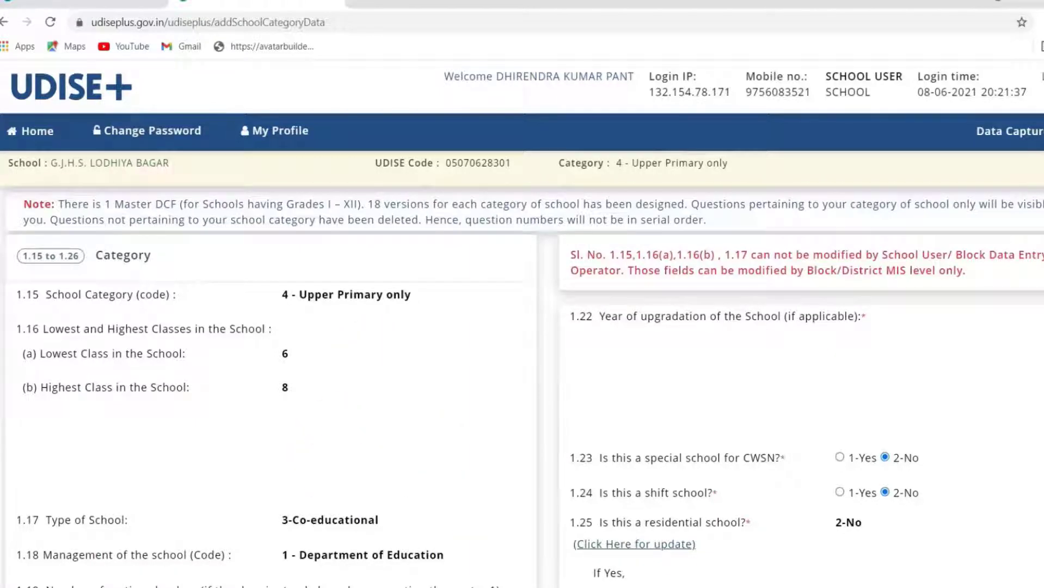
# Step: Check the Category answers in items 1.15 to 1.26, save the form and continue to the Language form
pyautogui.scroll(-6, 522, 381)
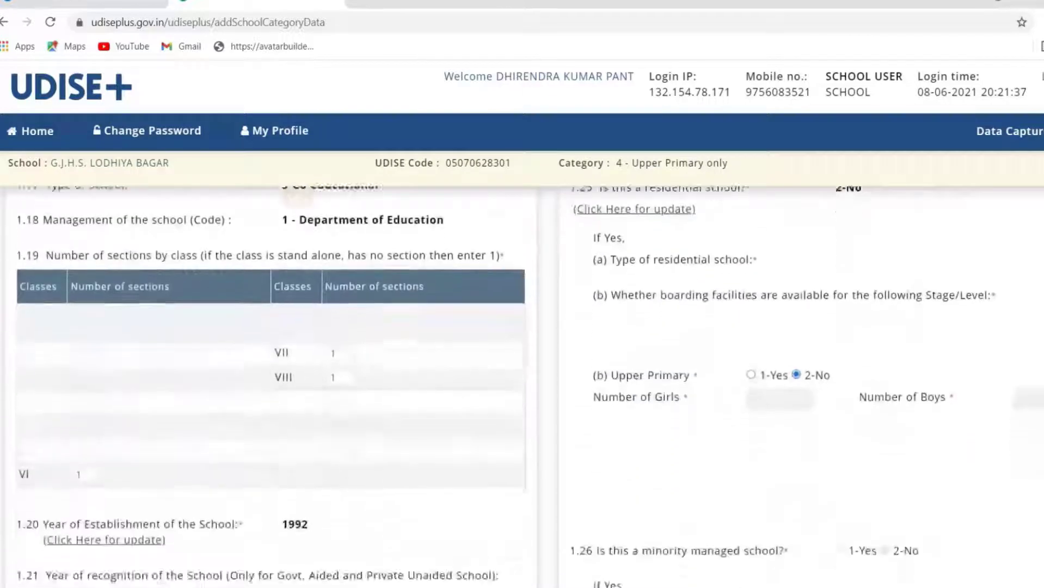
pyautogui.scroll(2, 272, 381)
pyautogui.scroll(-3, 233, 408)
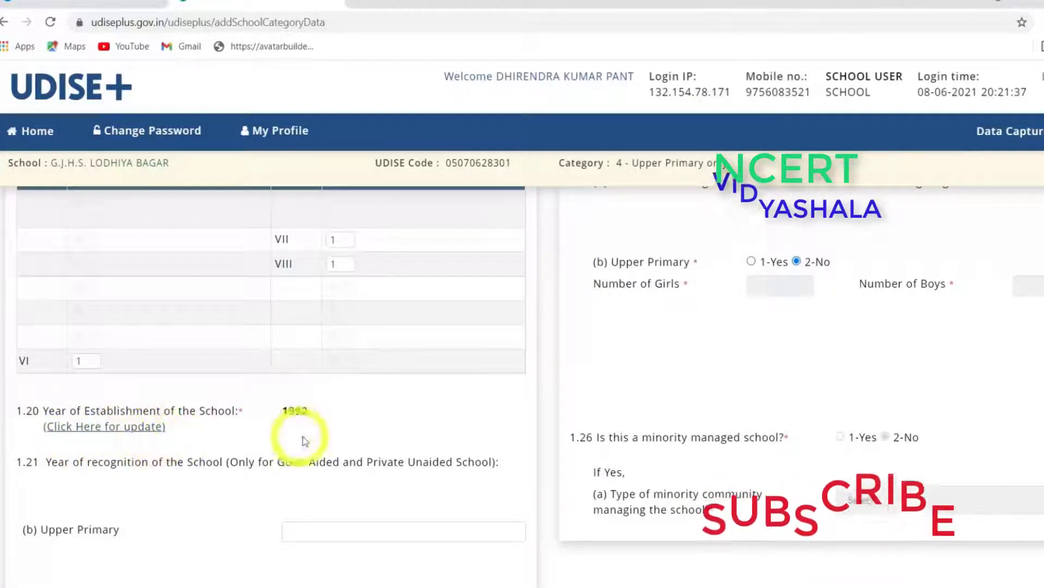
pyautogui.scroll(5, 739, 492)
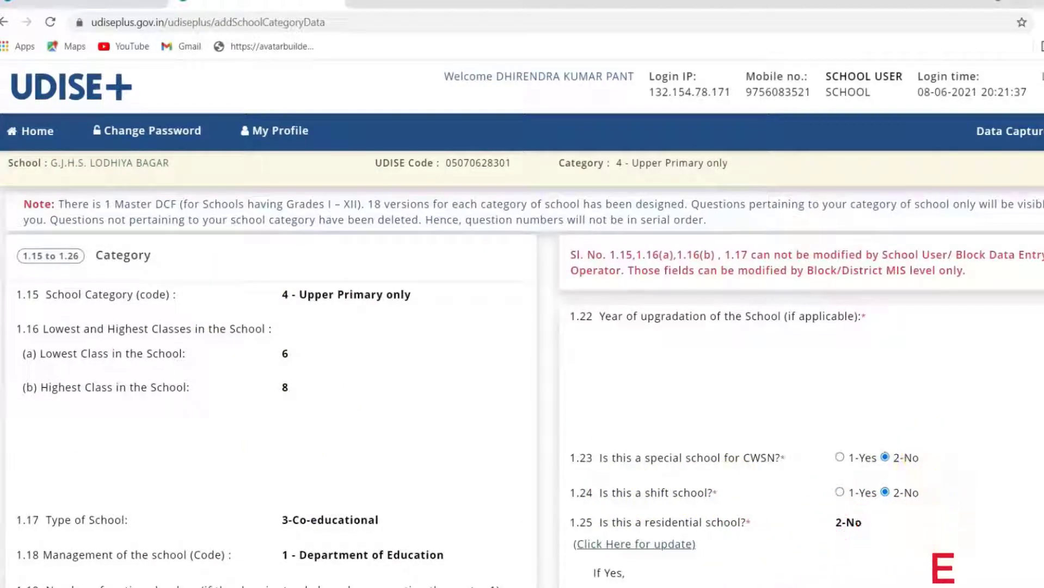
pyautogui.scroll(-7, 936, 438)
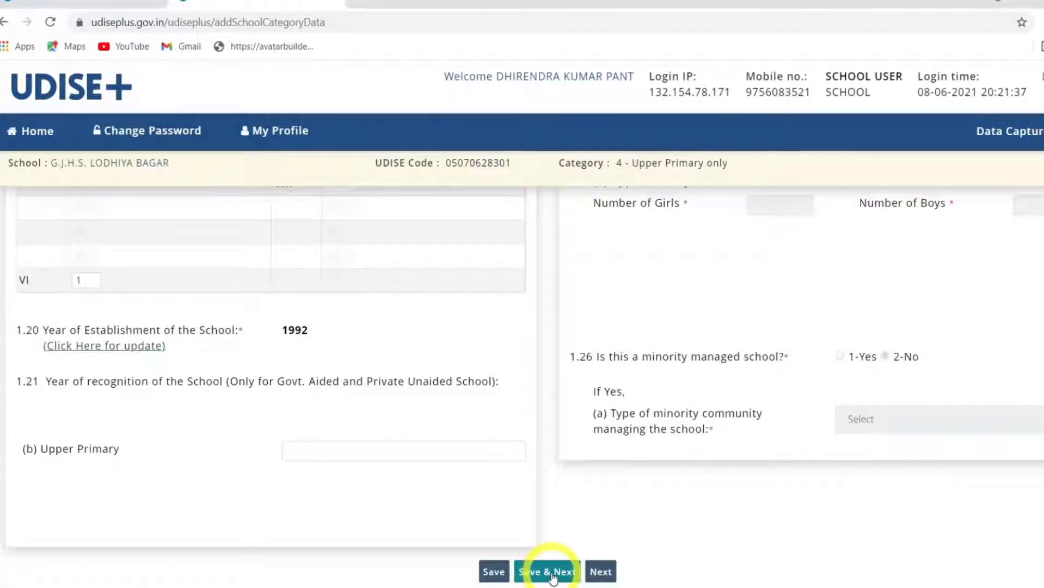
pyautogui.click(549, 571)
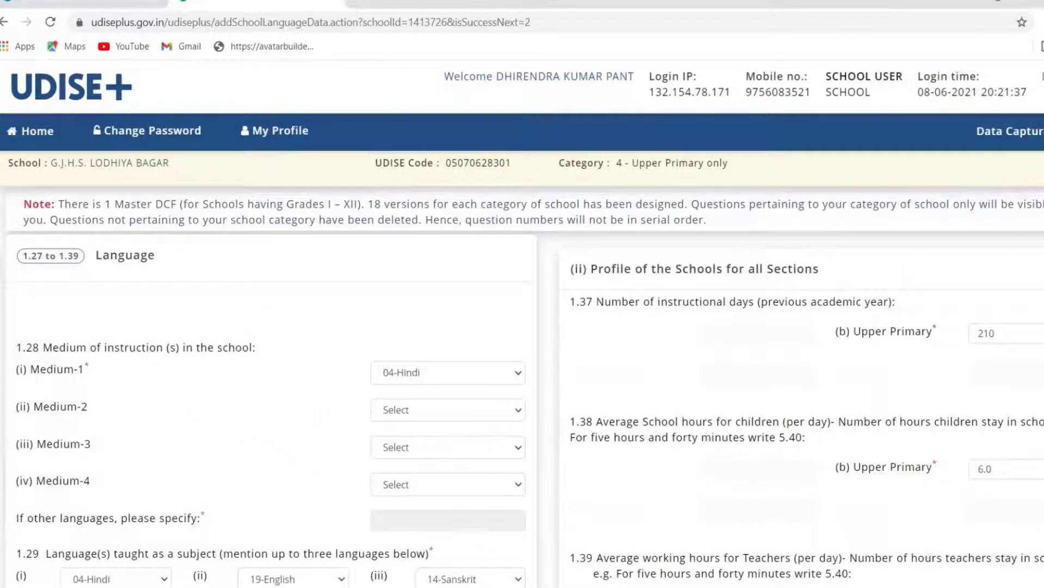
# Step: Check the Language form's answers in items 1.27 to 1.39, save them and continue to the next form
pyautogui.scroll(-6, 199, 409)
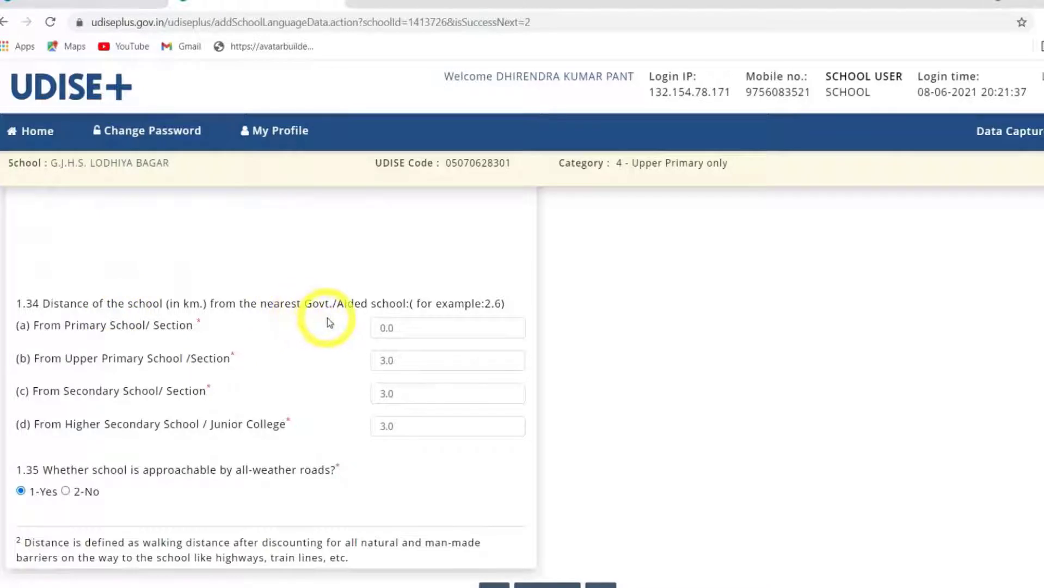
pyautogui.scroll(6, 602, 319)
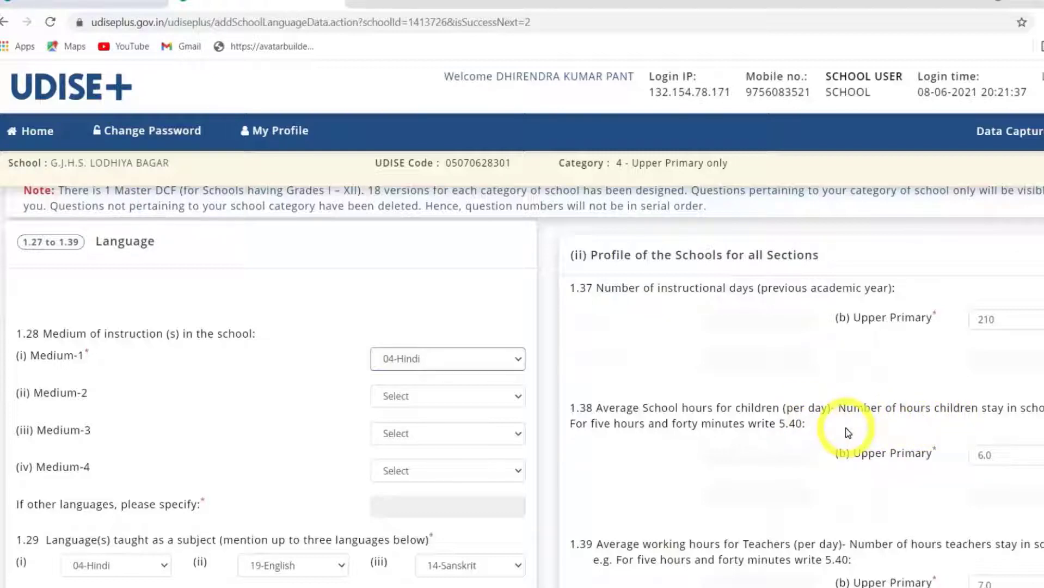
pyautogui.scroll(-3, 933, 466)
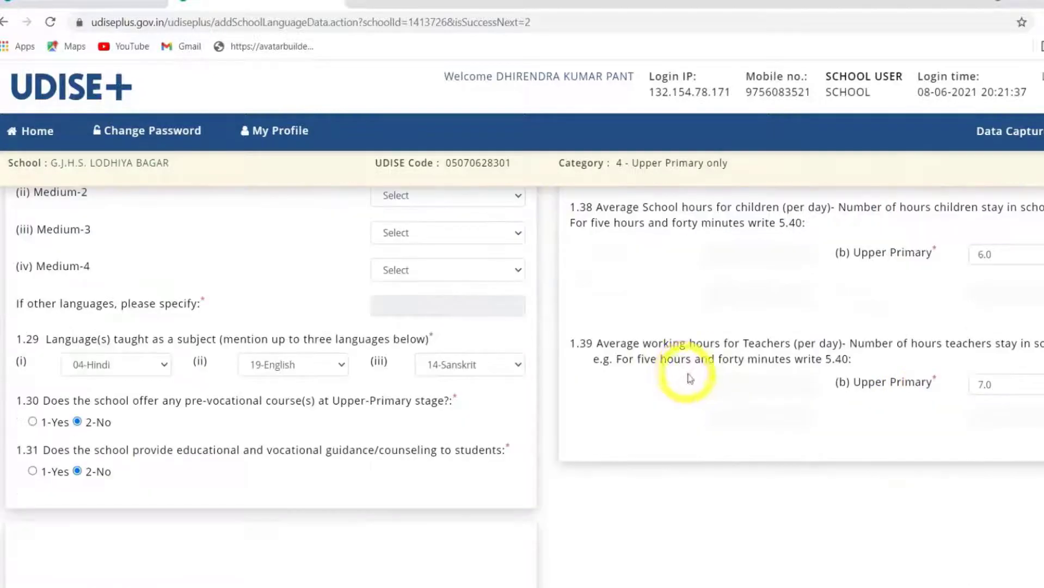
pyautogui.scroll(-5, 675, 522)
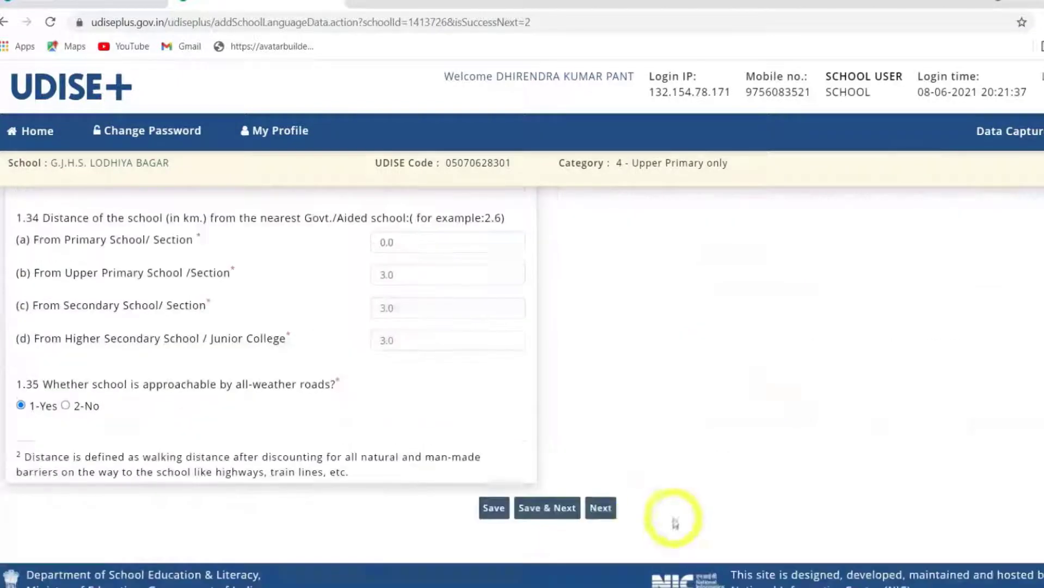
pyautogui.click(559, 512)
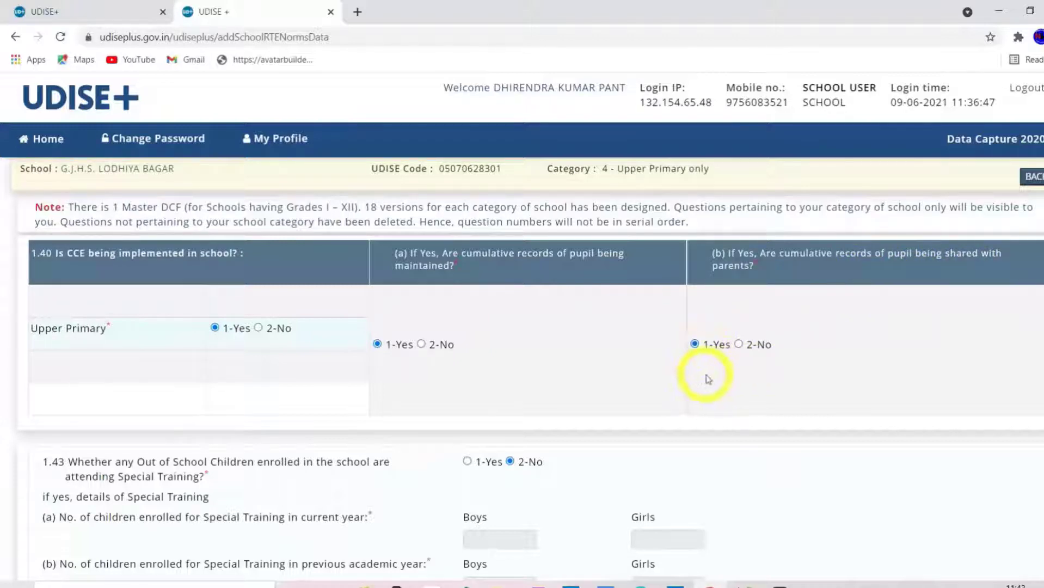
# Step: Choose 4 - April as the academic session's start month in item 1.45 and as the textbook receipt month in item 1.46
pyautogui.scroll(-3, 87, 291)
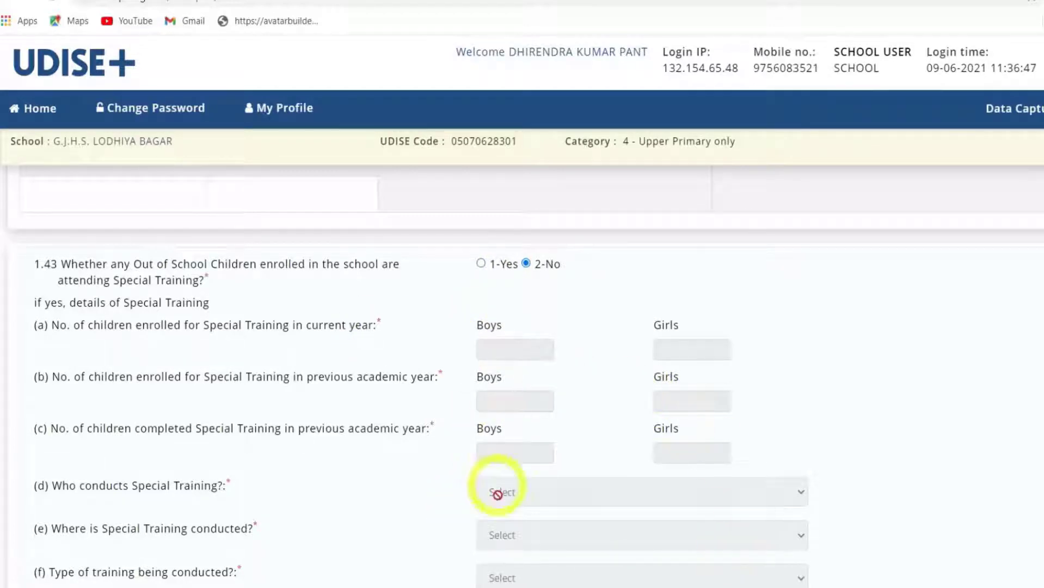
pyautogui.scroll(-6, 884, 472)
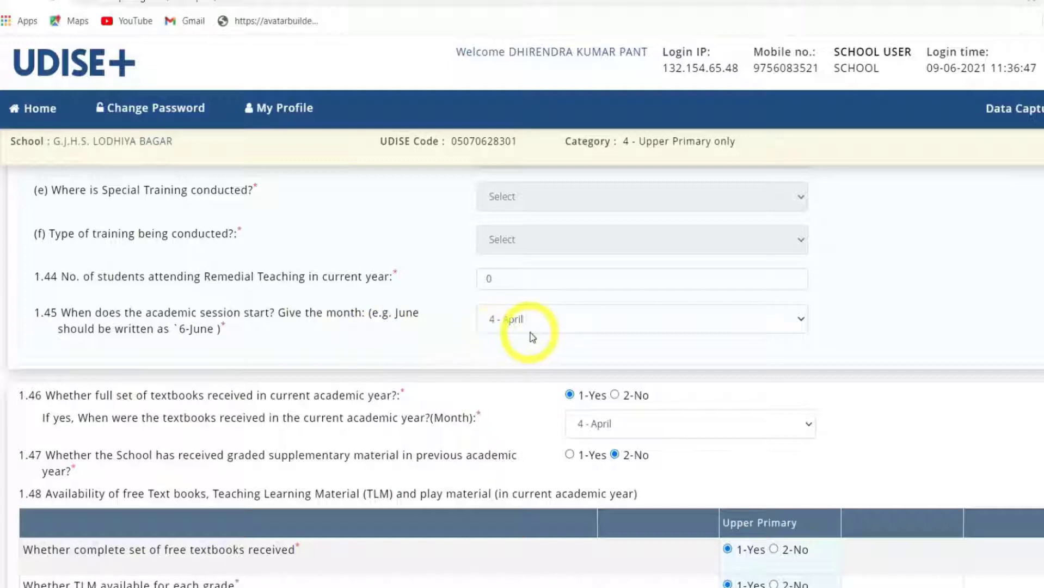
pyautogui.click(800, 320)
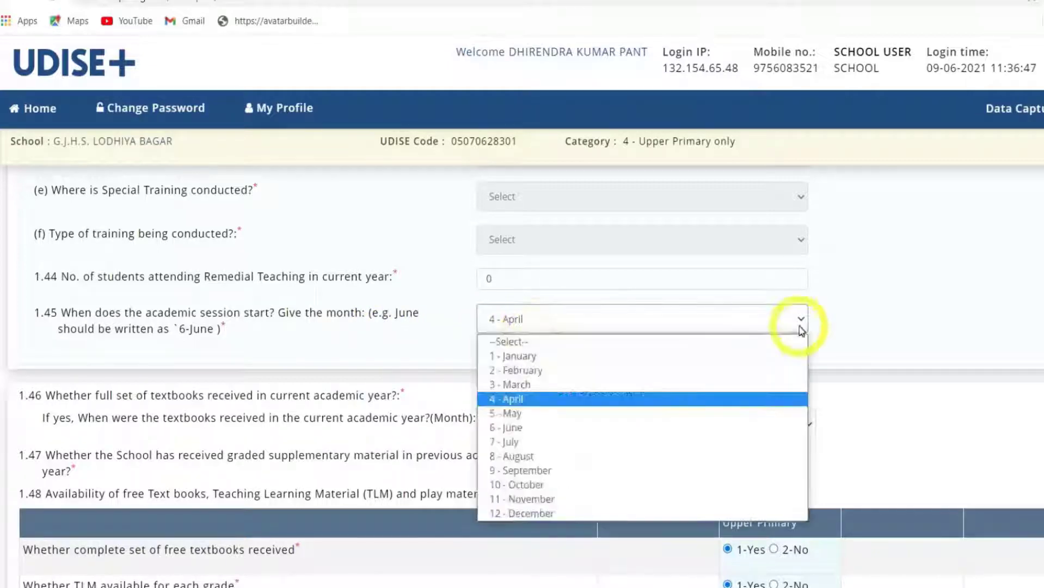
pyautogui.click(535, 400)
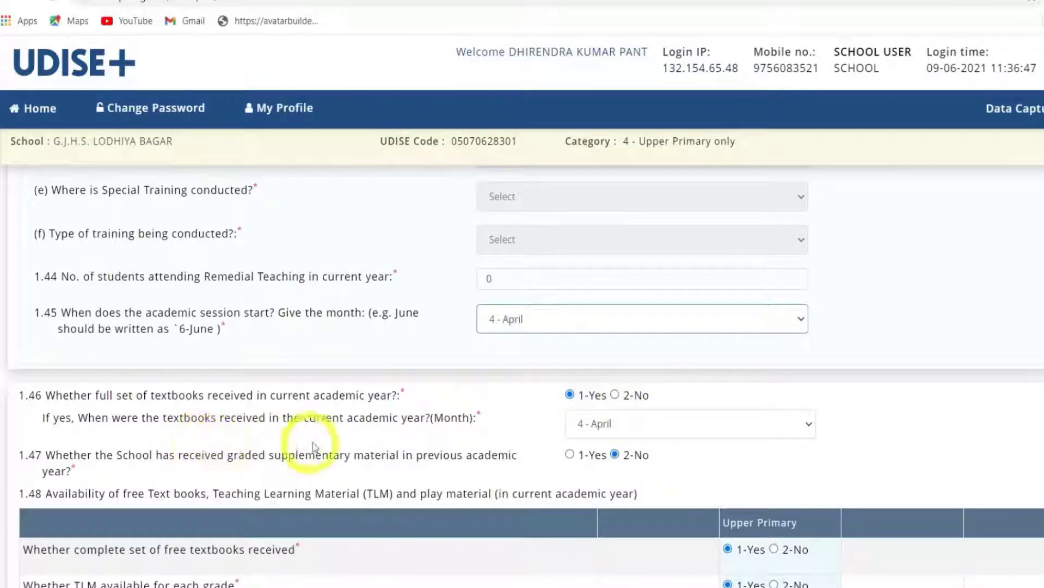
pyautogui.click(809, 429)
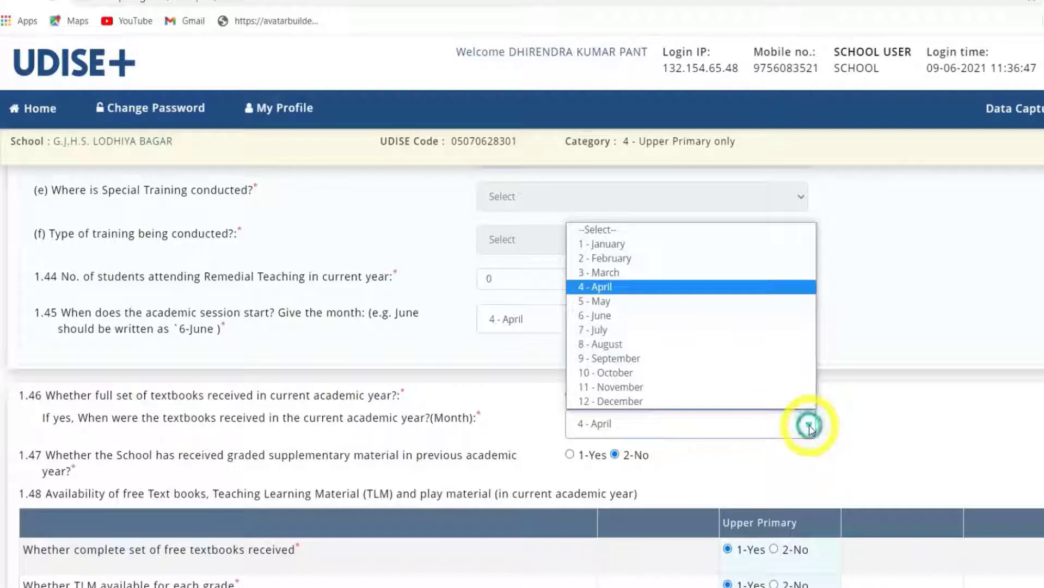
pyautogui.click(756, 286)
# Step: Go through the school visit counts in item 1.49 (a) to (d), save the form and continue to the Management form
pyautogui.scroll(-4, 757, 287)
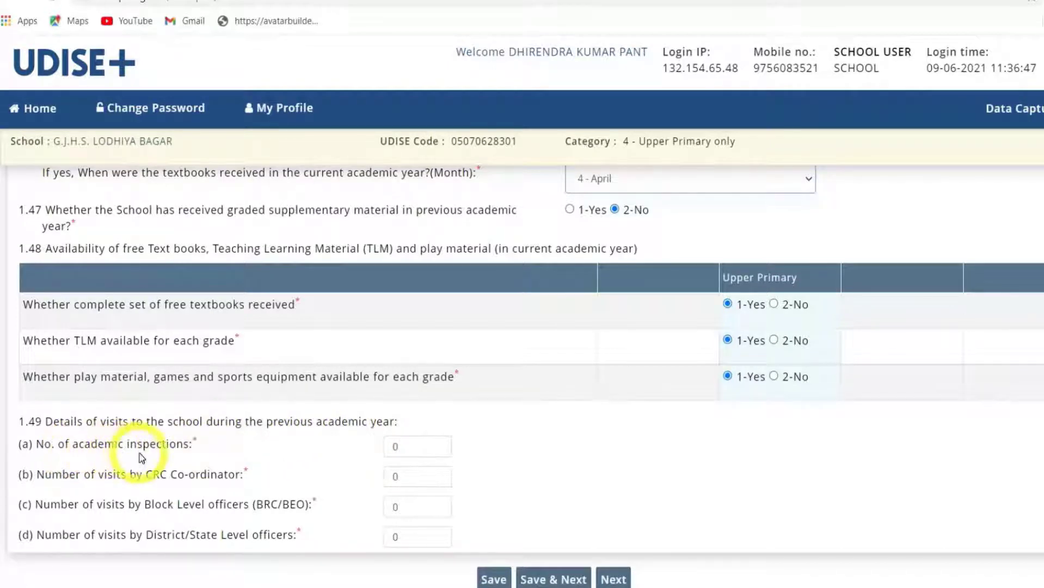
pyautogui.click(403, 446)
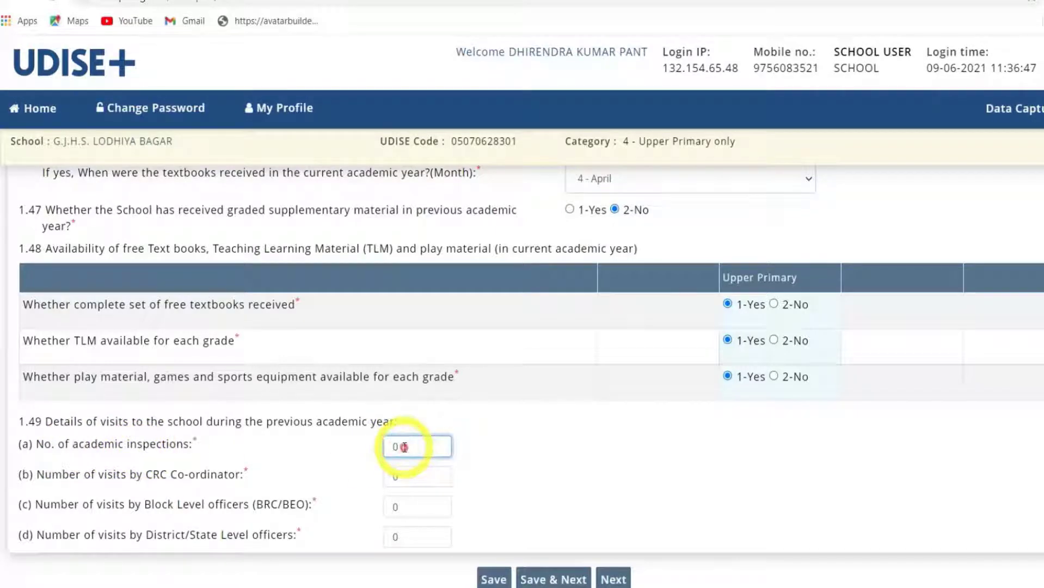
pyautogui.click(404, 484)
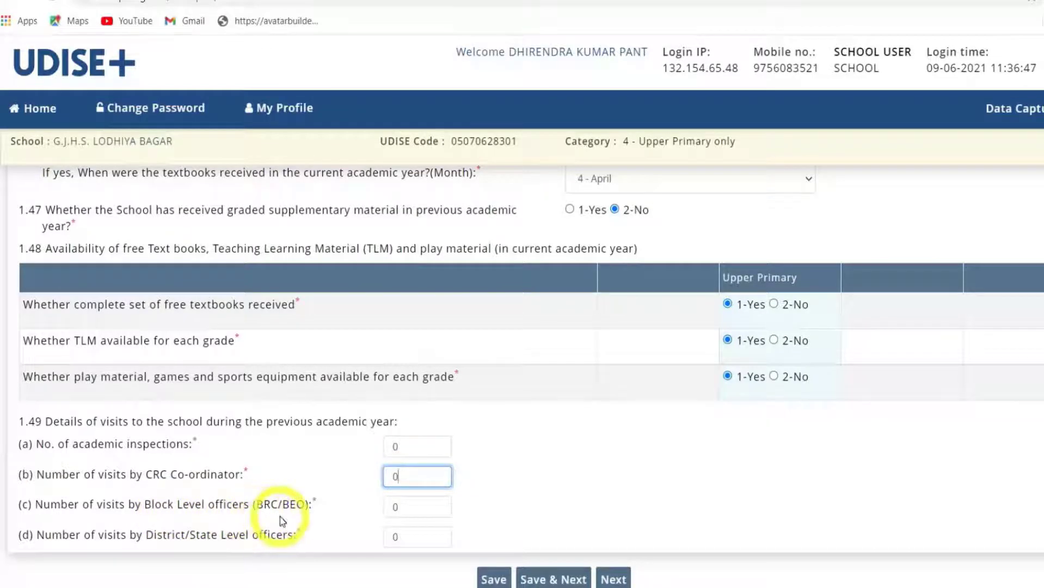
pyautogui.press('Tab')
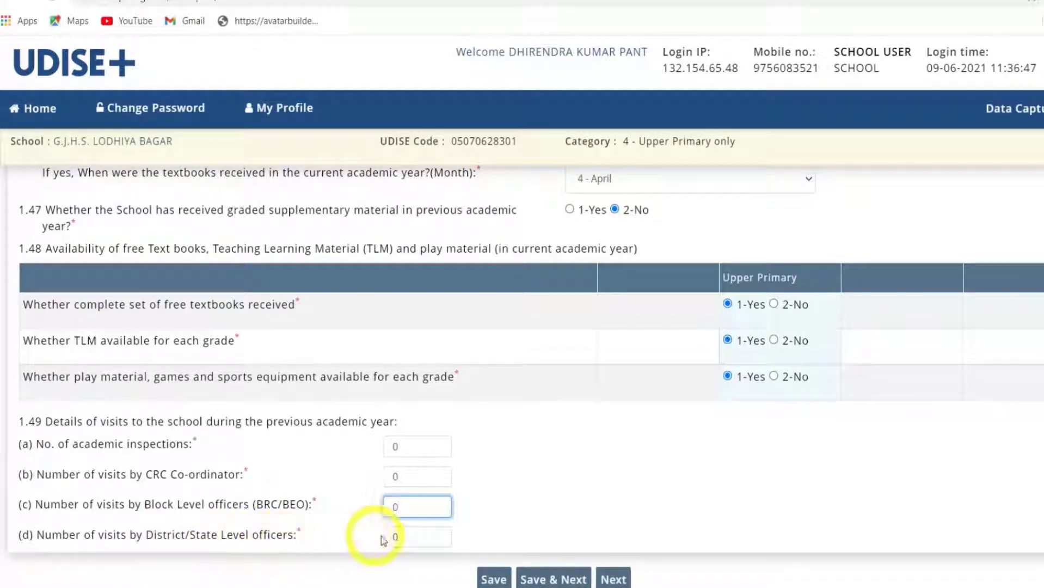
pyautogui.click(404, 537)
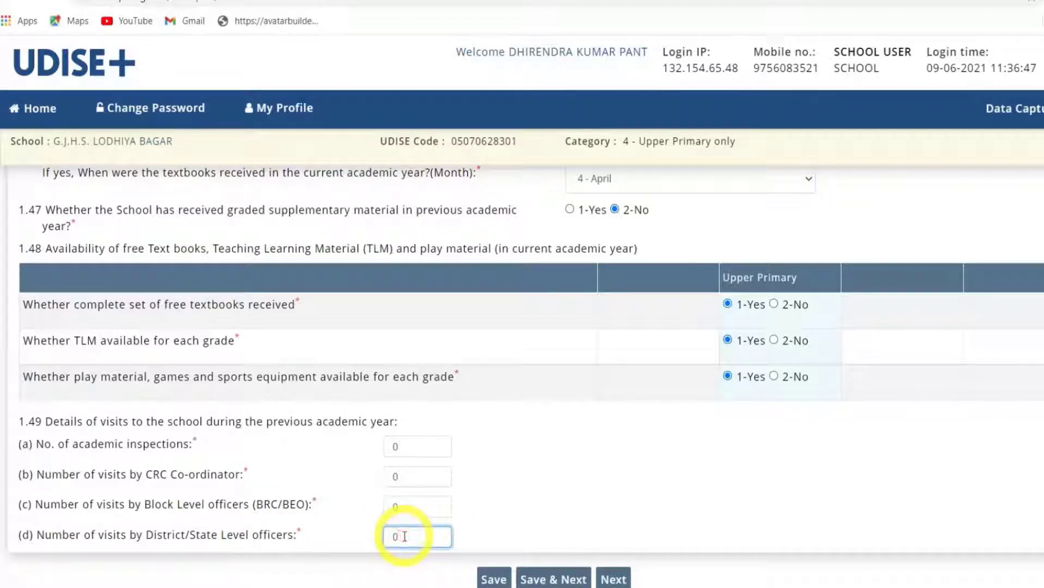
pyautogui.click(554, 580)
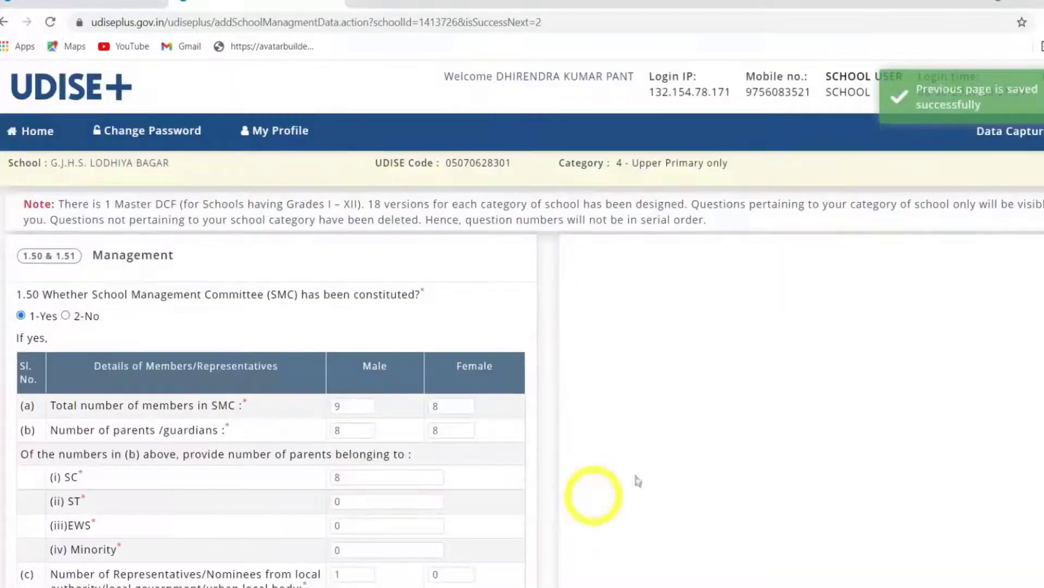
# Step: Check the School Management Committee members, meetings and bank account details in item 1.50, save the form and continue to the Class Room form
pyautogui.scroll(-1, 452, 256)
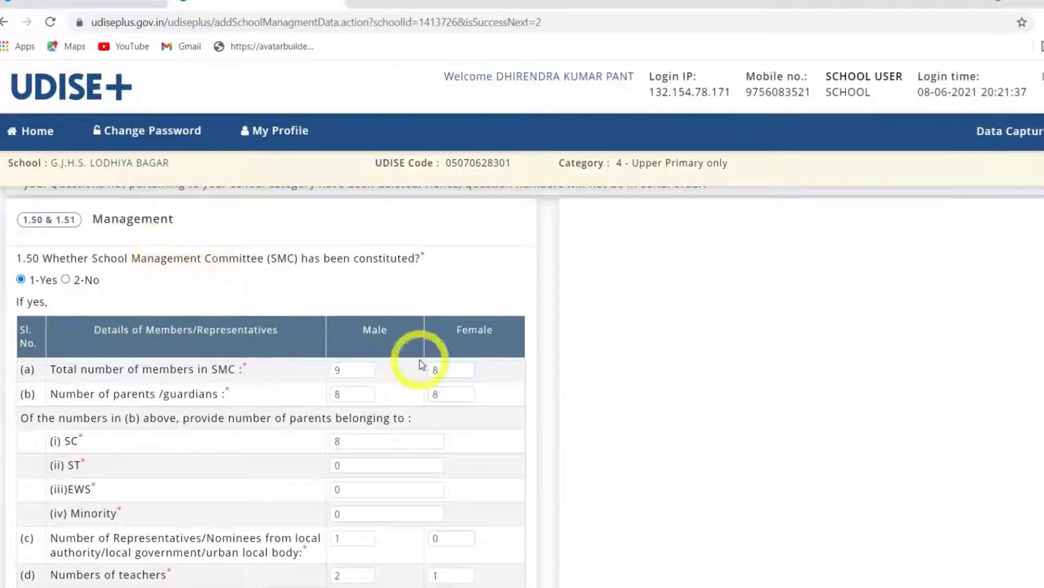
pyautogui.scroll(-3, 267, 381)
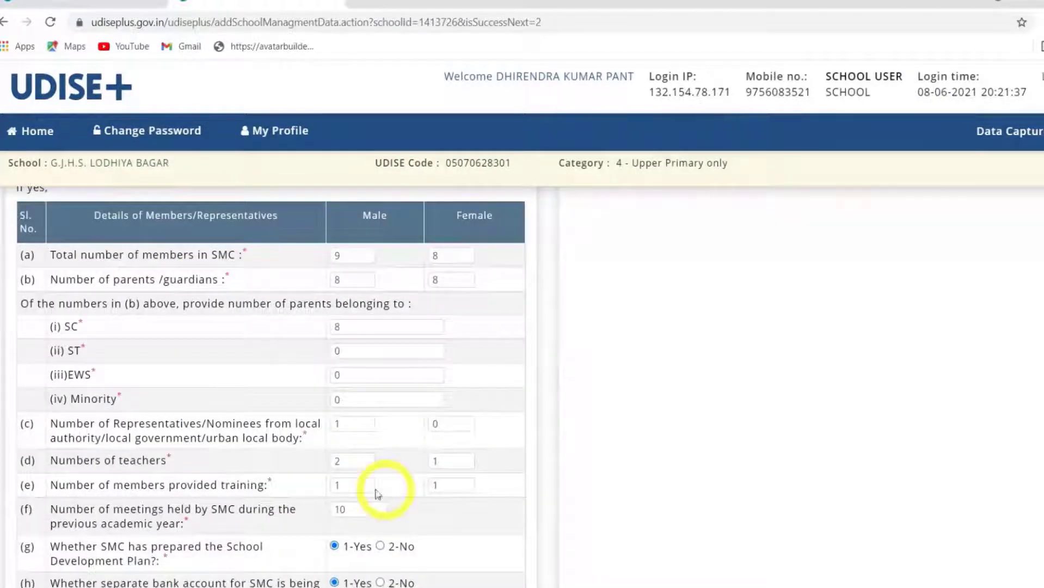
pyautogui.scroll(-5, 1034, 384)
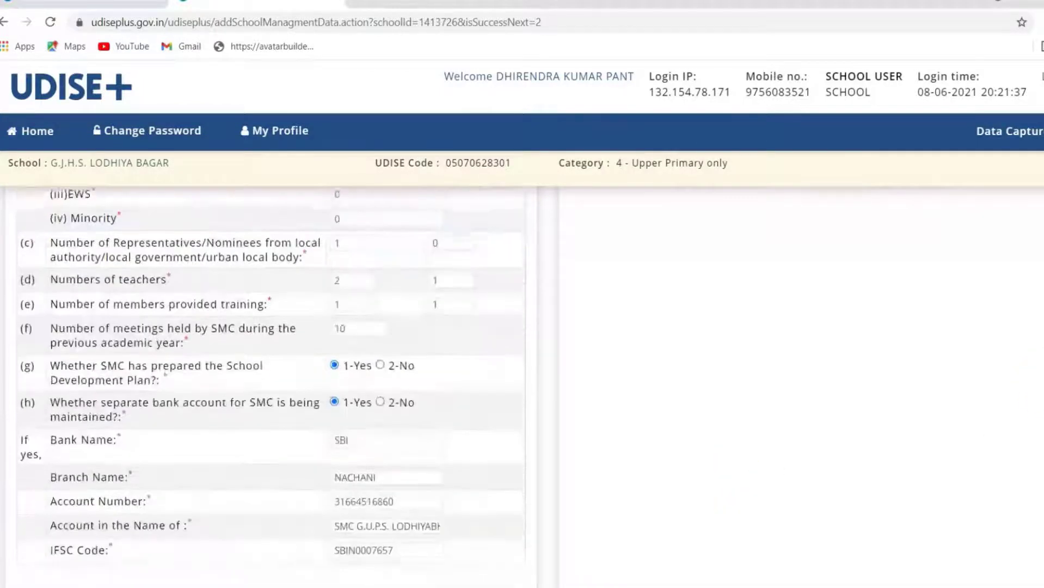
pyautogui.scroll(2, 1035, 384)
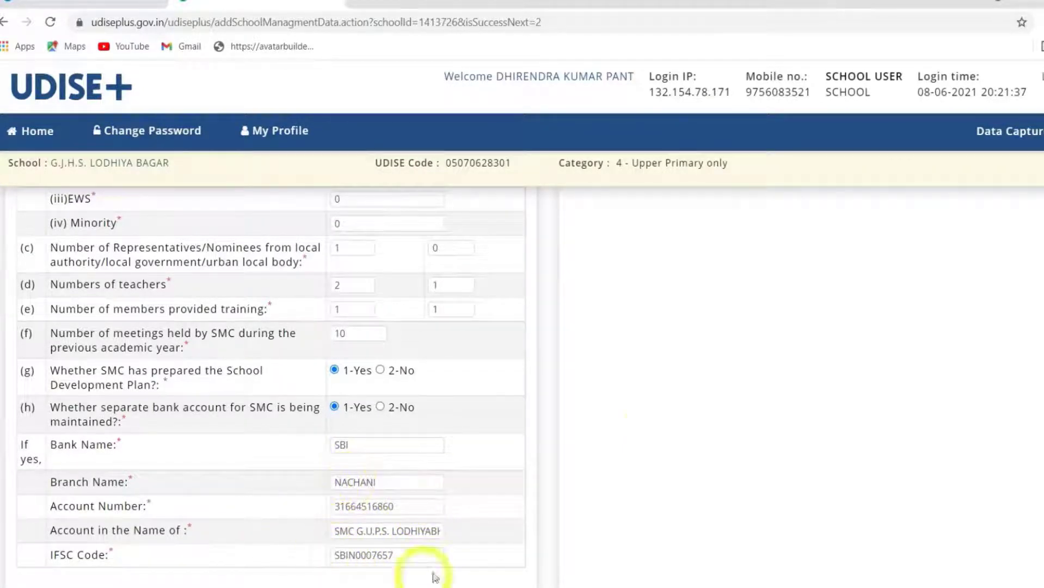
pyautogui.scroll(-10, 727, 484)
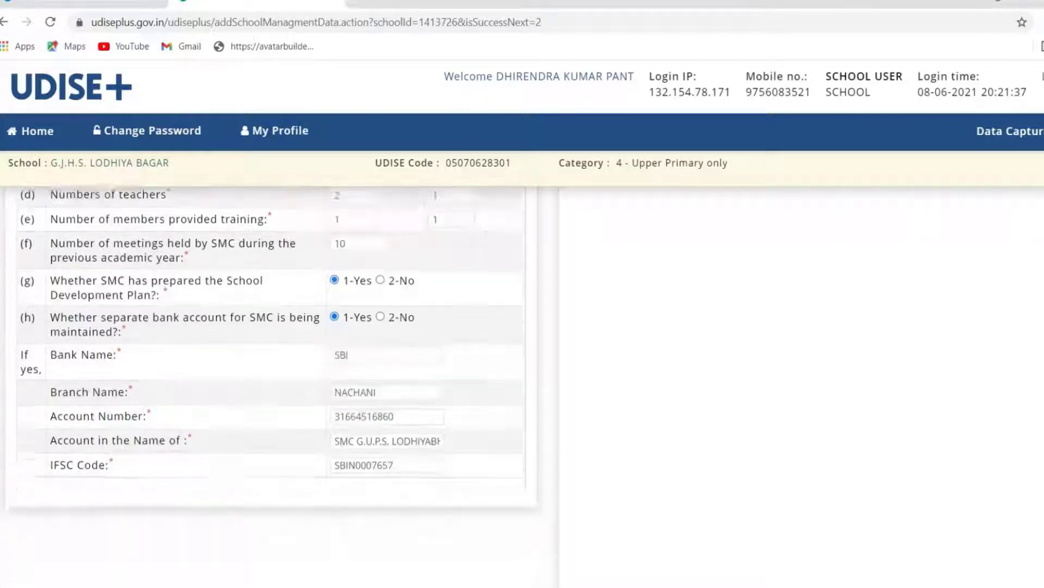
pyautogui.click(559, 518)
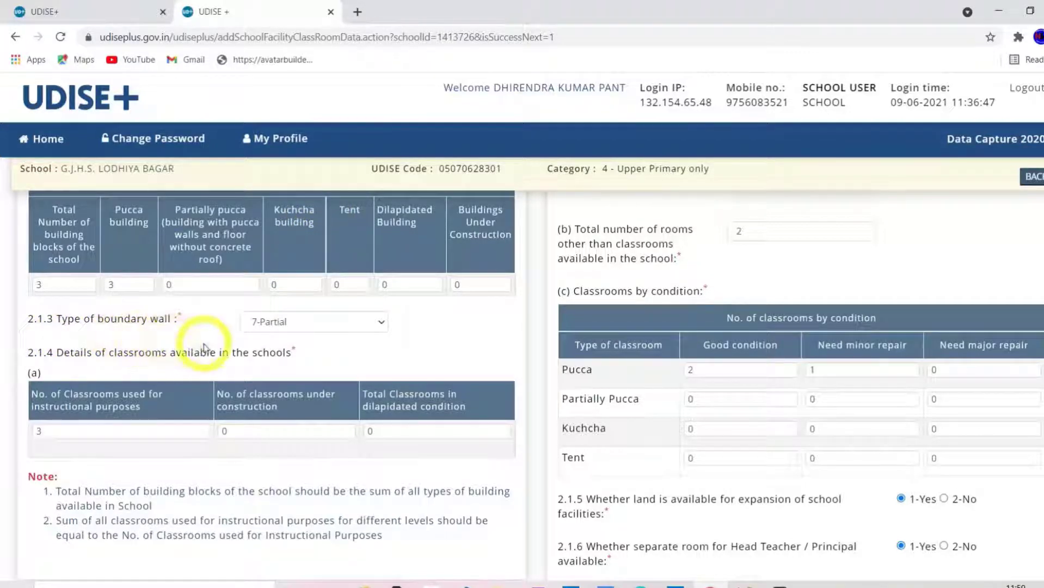
# Step: Check the boundary wall type and classroom details in items 2.1.1 to 2.1.6, and continue to the Toilet Facility form
pyautogui.click(382, 324)
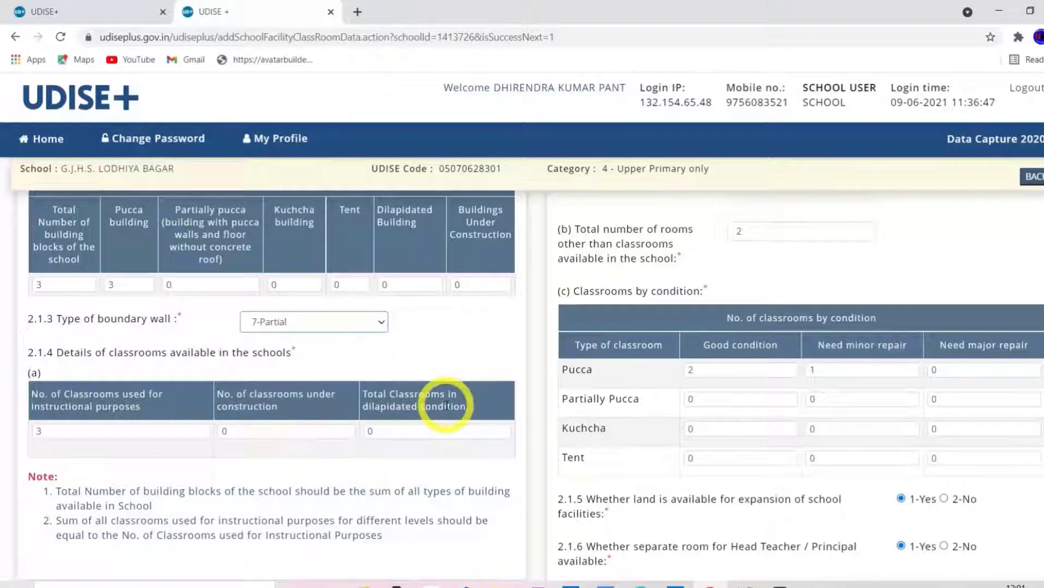
pyautogui.scroll(3, 445, 405)
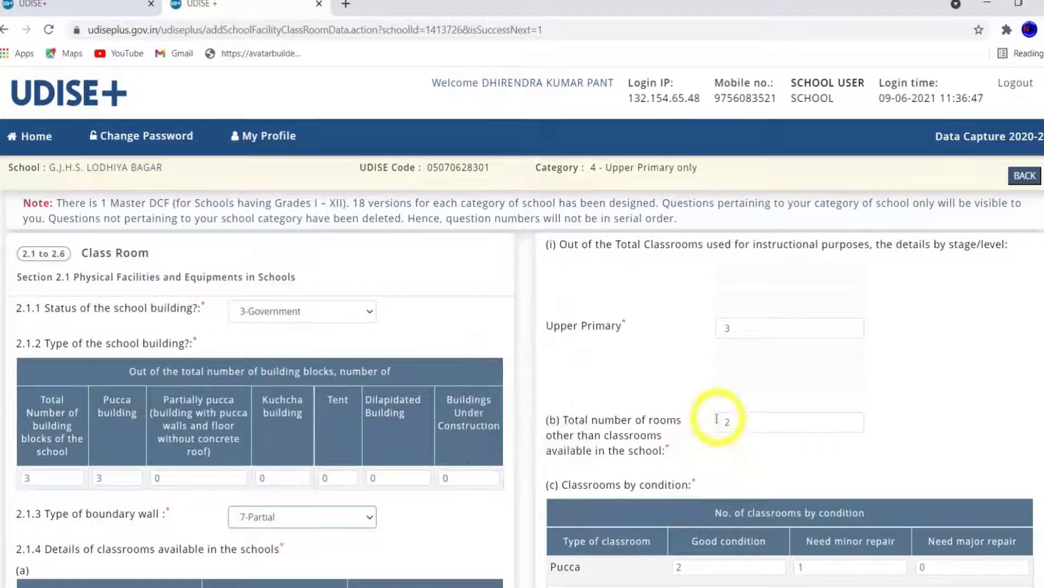
pyautogui.scroll(-3, 740, 431)
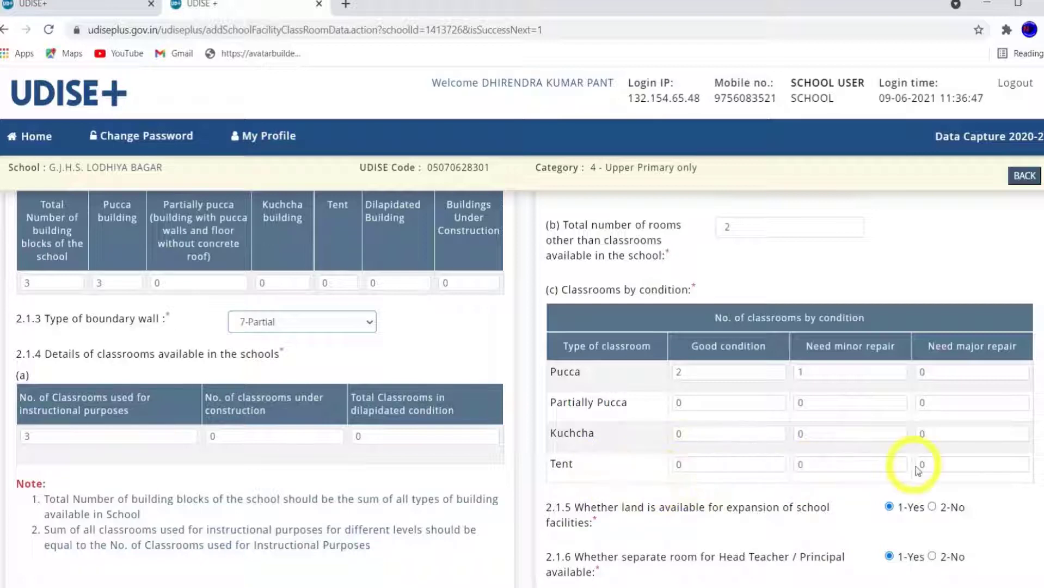
pyautogui.scroll(-1, 657, 485)
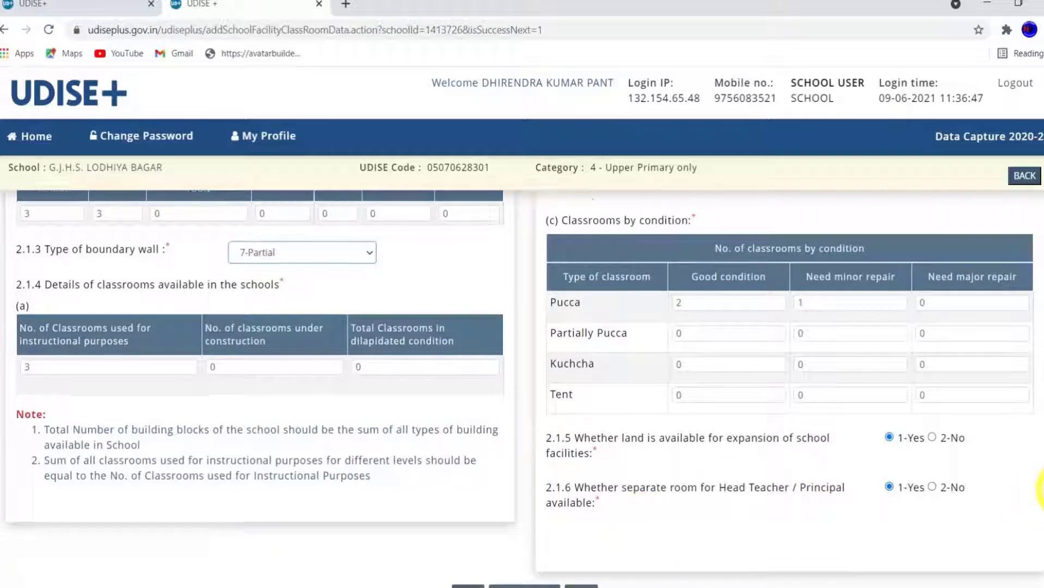
pyautogui.scroll(-1, 1032, 462)
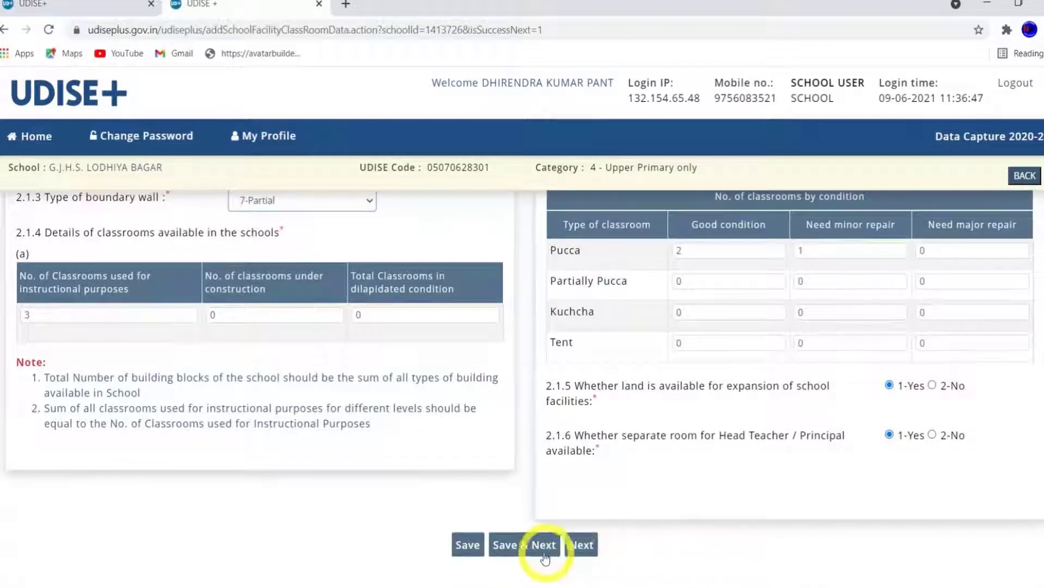
pyautogui.click(577, 546)
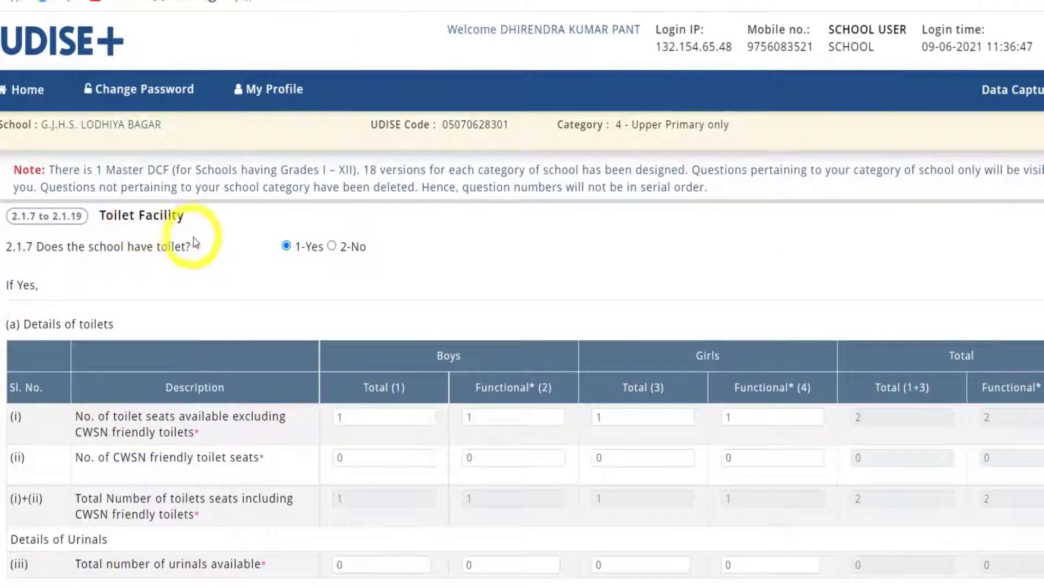
# Step: Review the toilet, drinking water, library, medical check-up and furniture details in items 2.1.7 to 2.1.19, and continue to the Computers and Digital Initiatives form
pyautogui.scroll(-8, 247, 259)
pyautogui.scroll(-6, 123, 255)
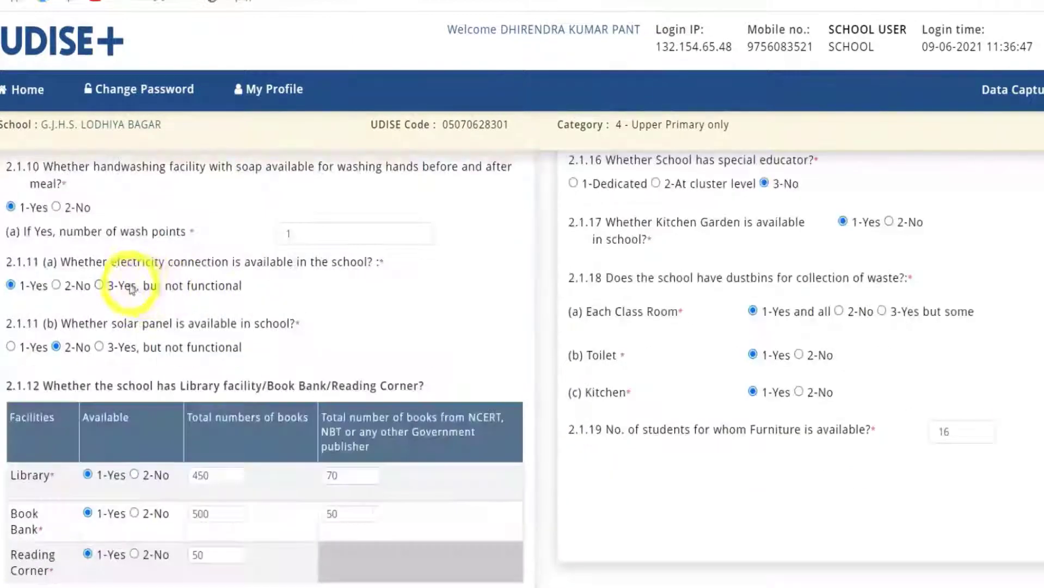
pyautogui.scroll(6, 1012, 381)
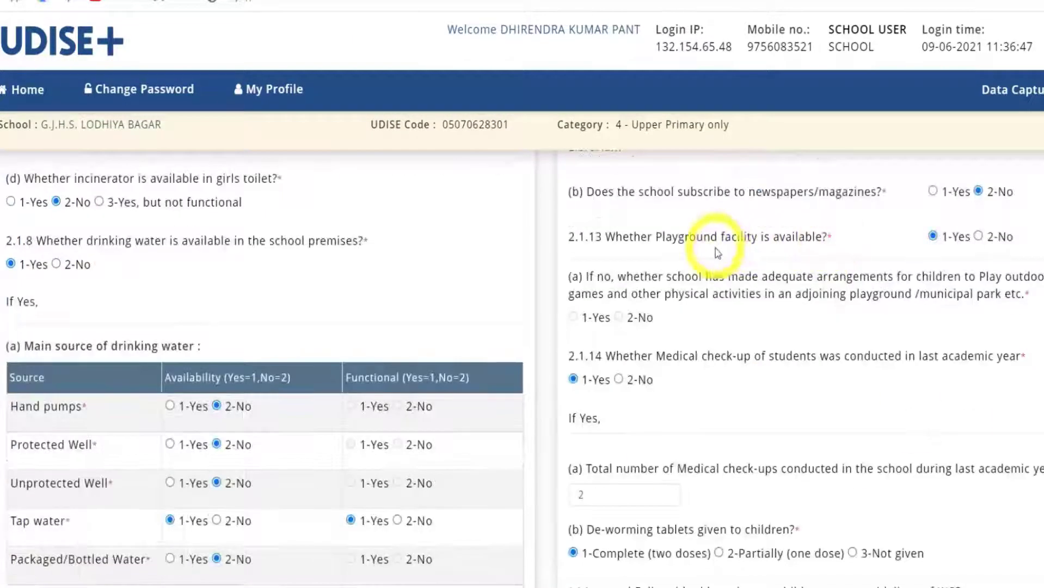
pyautogui.scroll(-2, 848, 299)
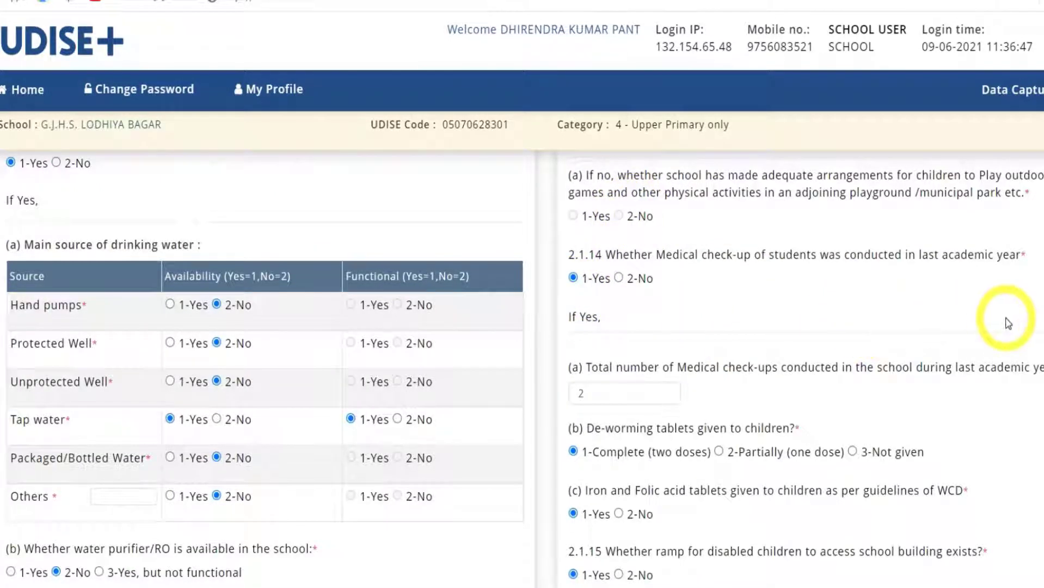
pyautogui.scroll(-1, 523, 368)
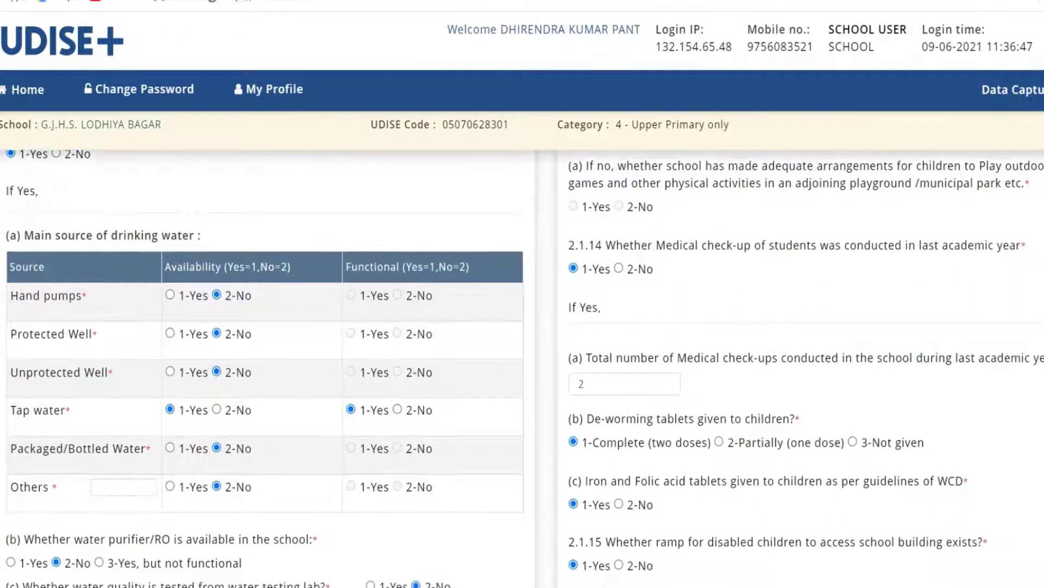
pyautogui.scroll(-2, 523, 368)
pyautogui.scroll(-2, 523, 368)
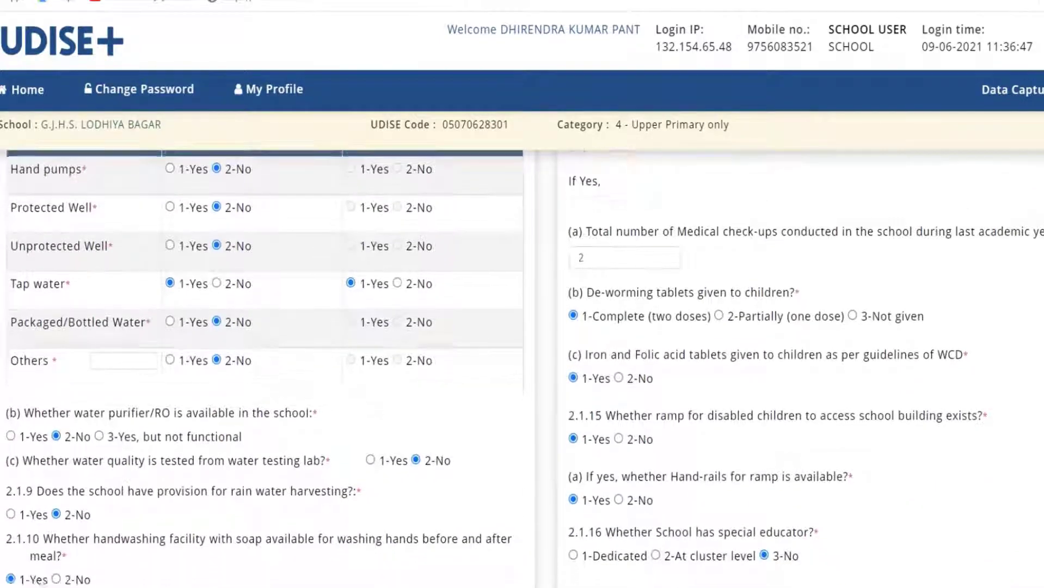
pyautogui.scroll(4, 965, 355)
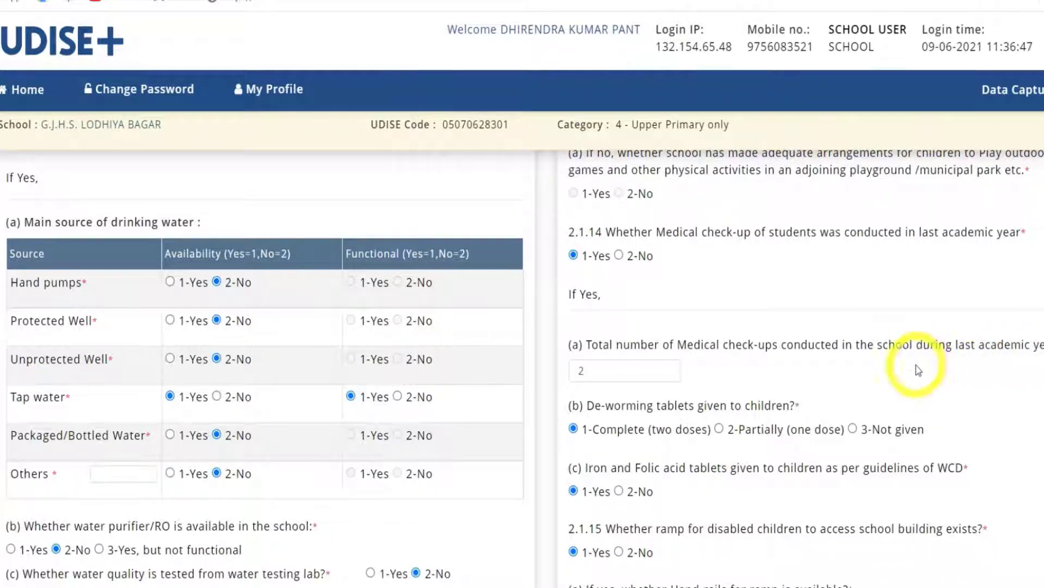
pyautogui.scroll(-2, 918, 370)
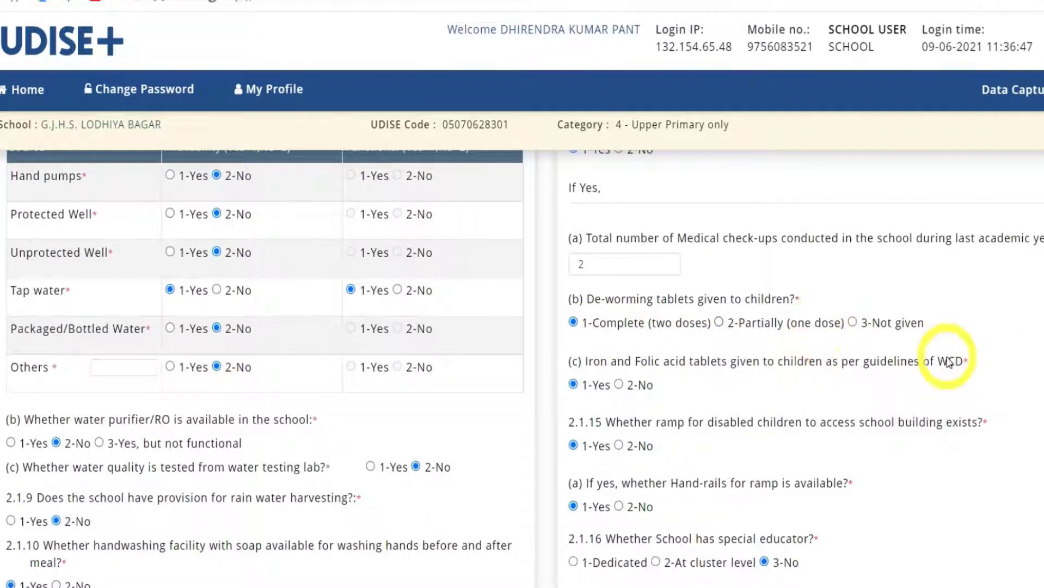
pyautogui.scroll(-9, 523, 368)
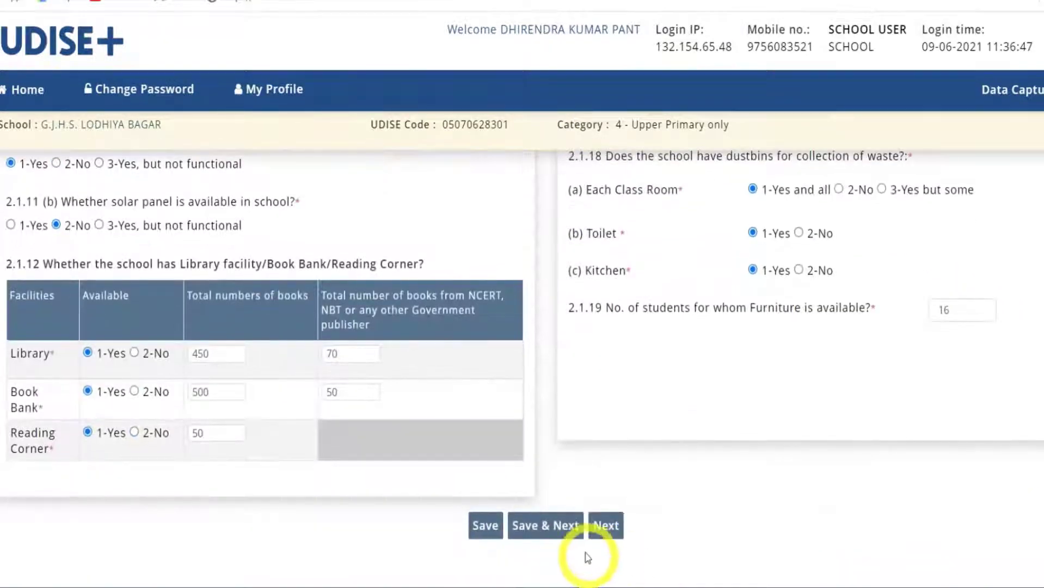
pyautogui.click(606, 547)
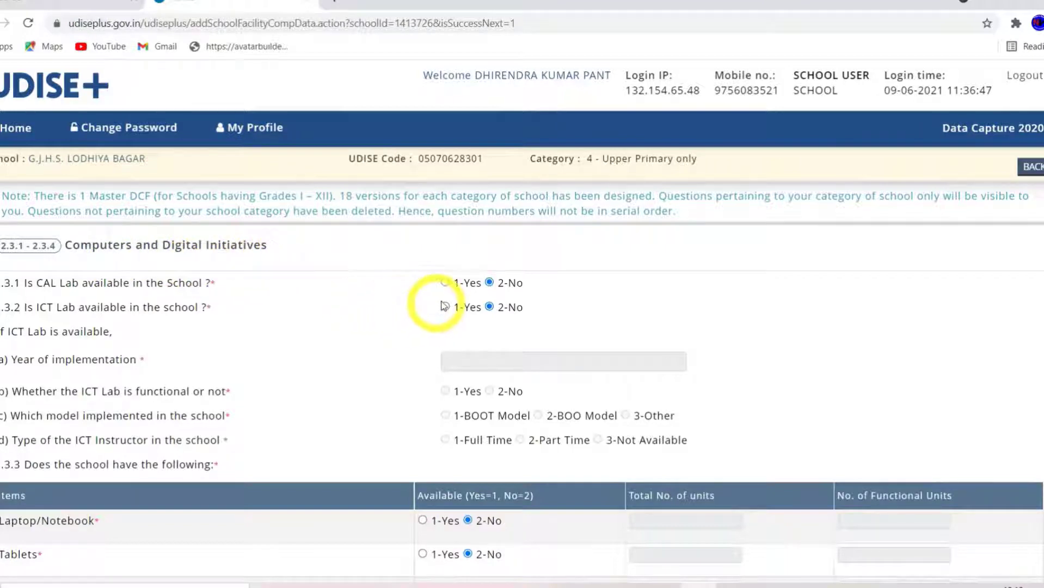
# Step: Check the CAL and ICT lab answers in items 2.3.1 and 2.3.2 and the equipment table in item 2.3.3
pyautogui.scroll(-2, 1040, 250)
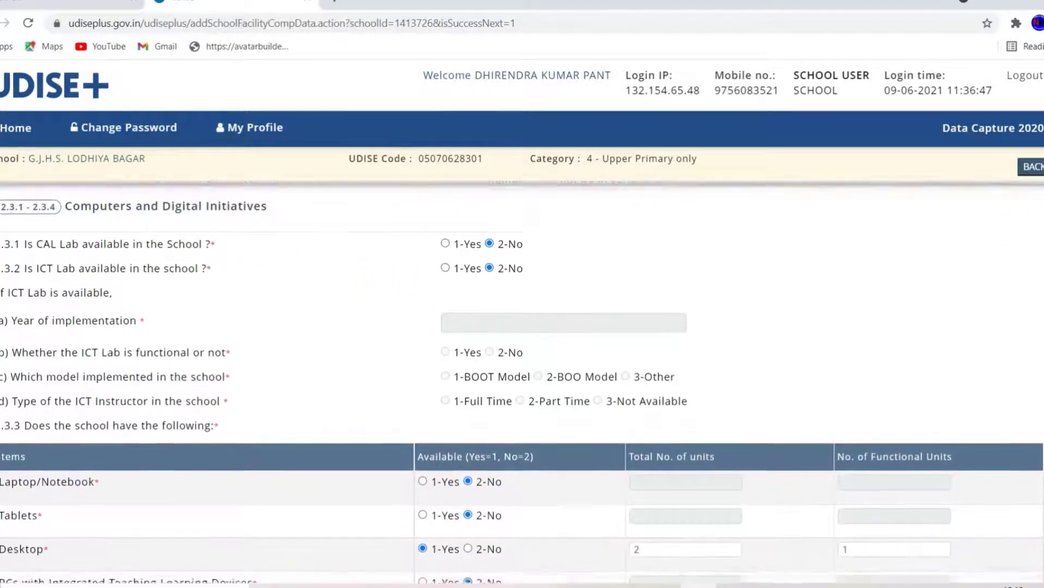
pyautogui.scroll(2, 522, 381)
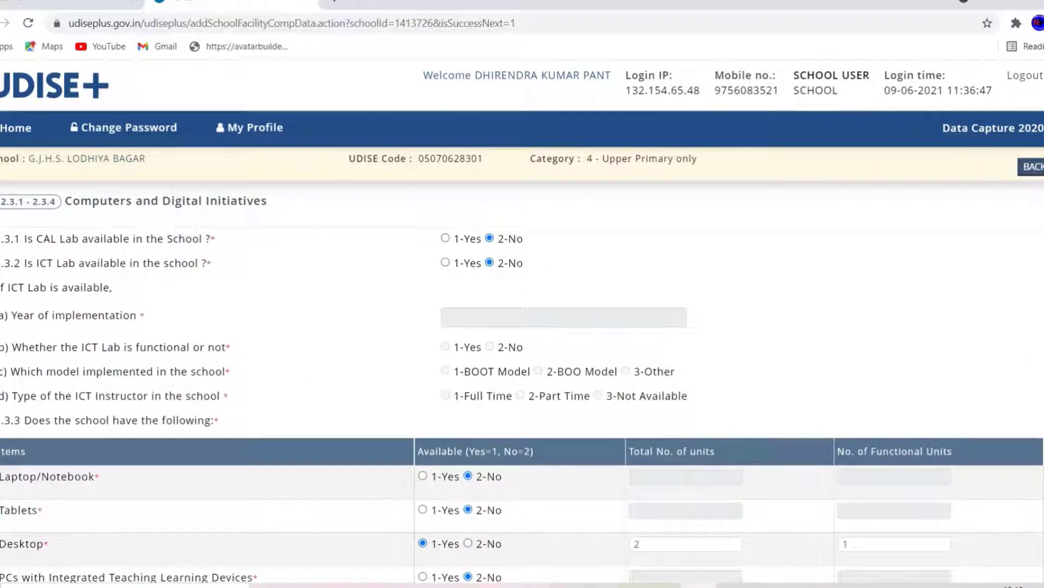
pyautogui.scroll(-2, 994, 245)
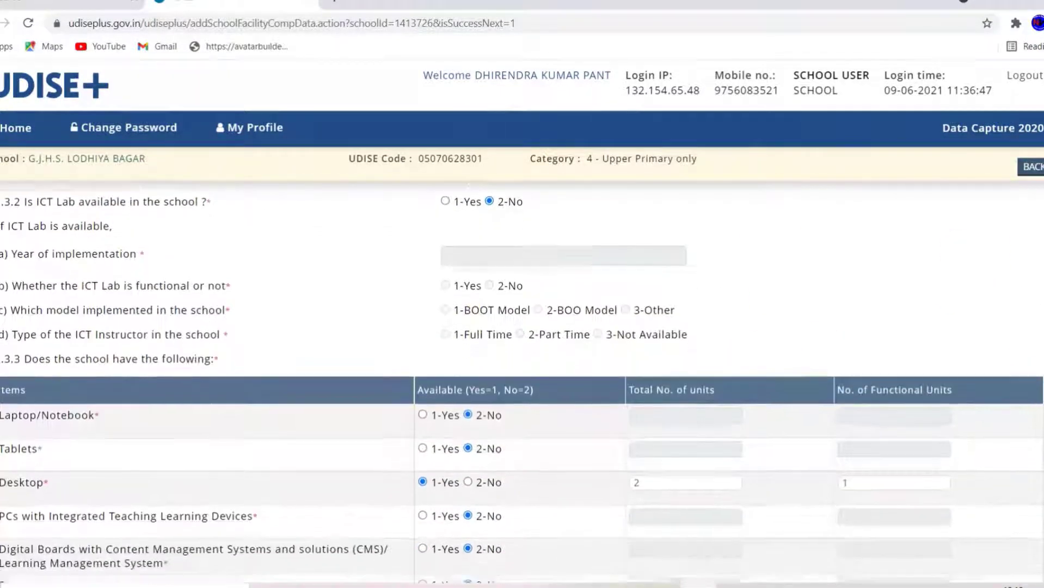
pyautogui.scroll(-1, 522, 381)
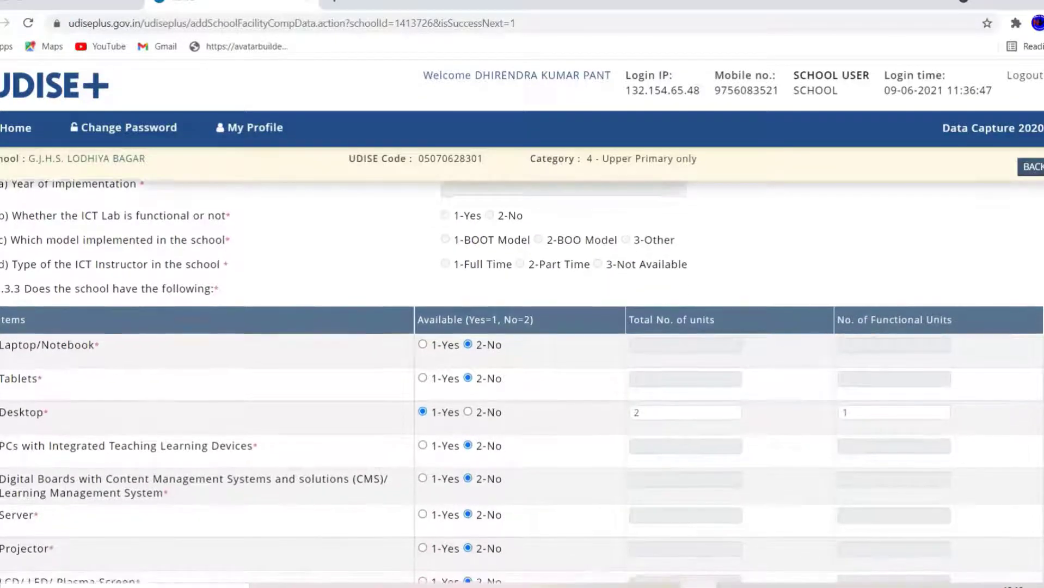
pyautogui.scroll(-1, 978, 345)
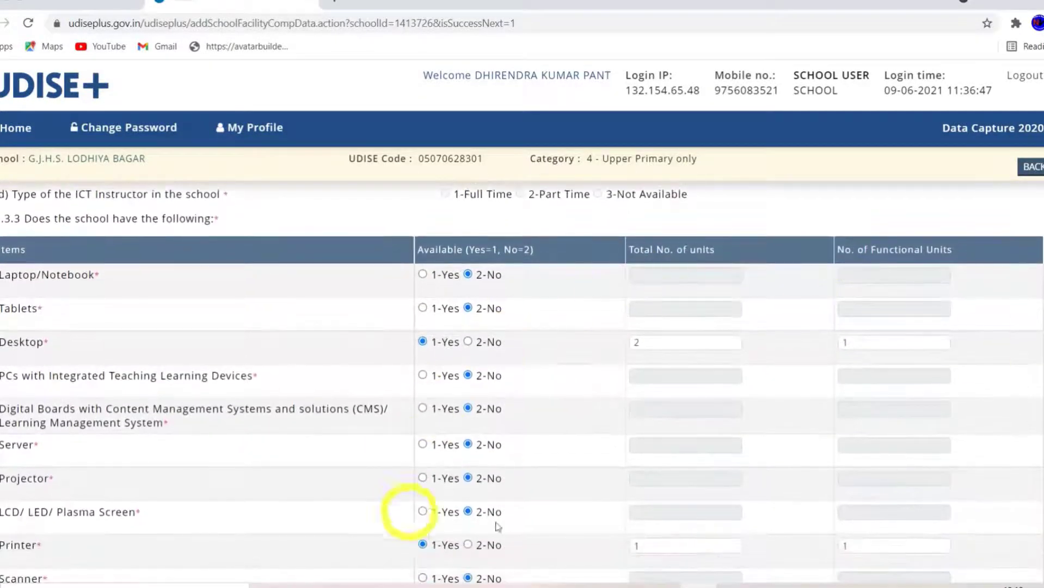
pyautogui.scroll(-1, 522, 381)
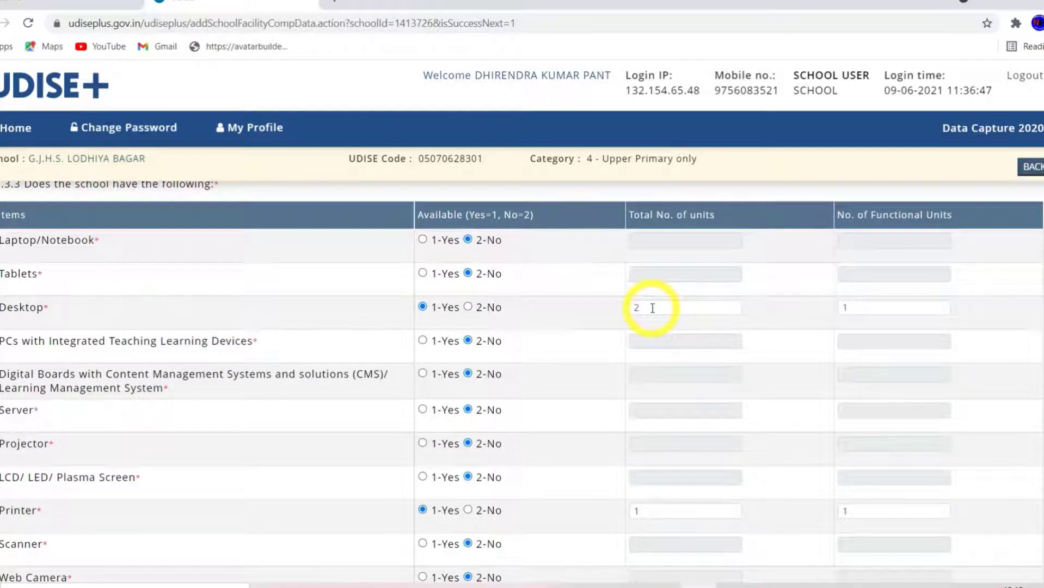
# Step: Re-enter the number of functional desktop units in item 2.3.3 as 1
pyautogui.click(850, 308)
pyautogui.press('BackSpace')
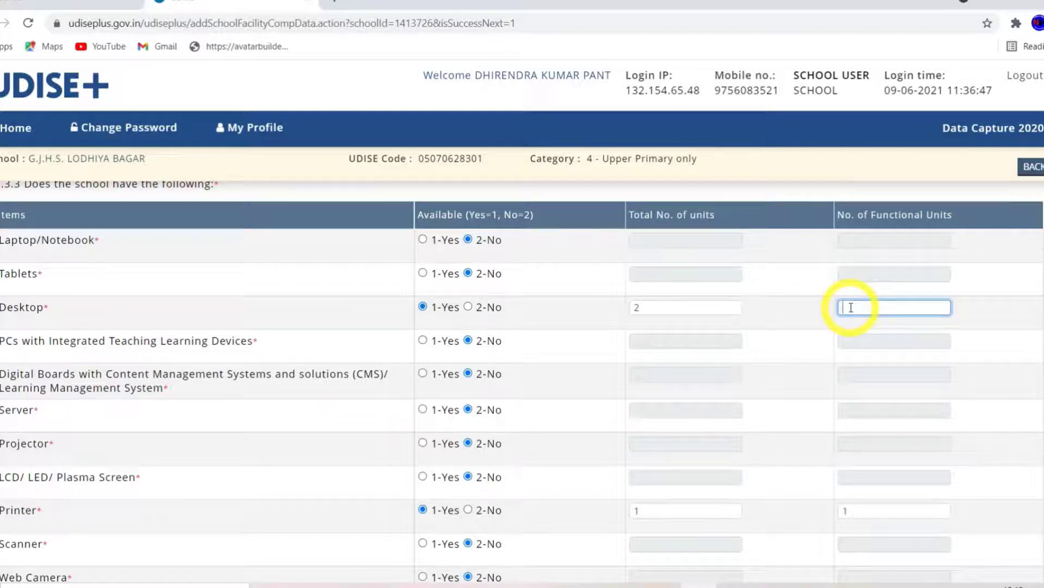
pyautogui.write('2')
pyautogui.press('BackSpace')
pyautogui.write('1')
# Step: Check the remaining equipment in item 2.3.3 and the ICT teaching tools in item 2.3.4, and continue to the Teaching and Non-Teaching Staff form
pyautogui.scroll(-1, 848, 308)
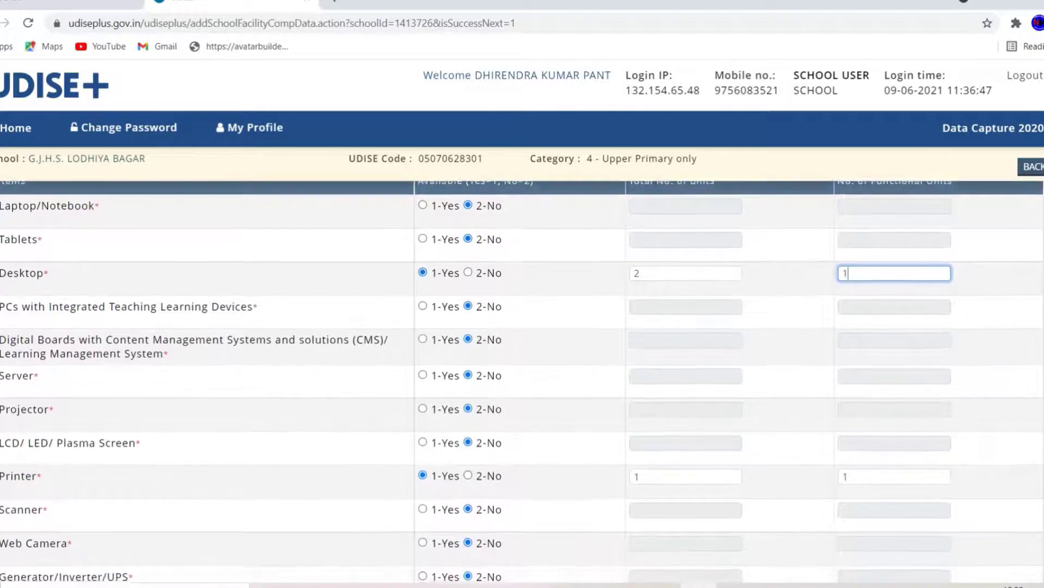
pyautogui.scroll(-3, 849, 308)
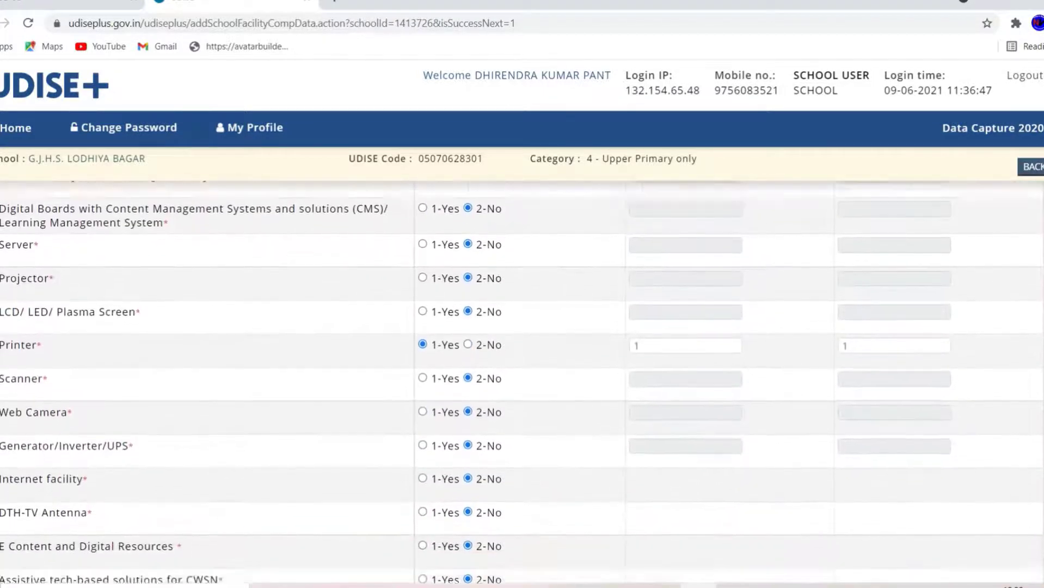
pyautogui.scroll(-3, 848, 308)
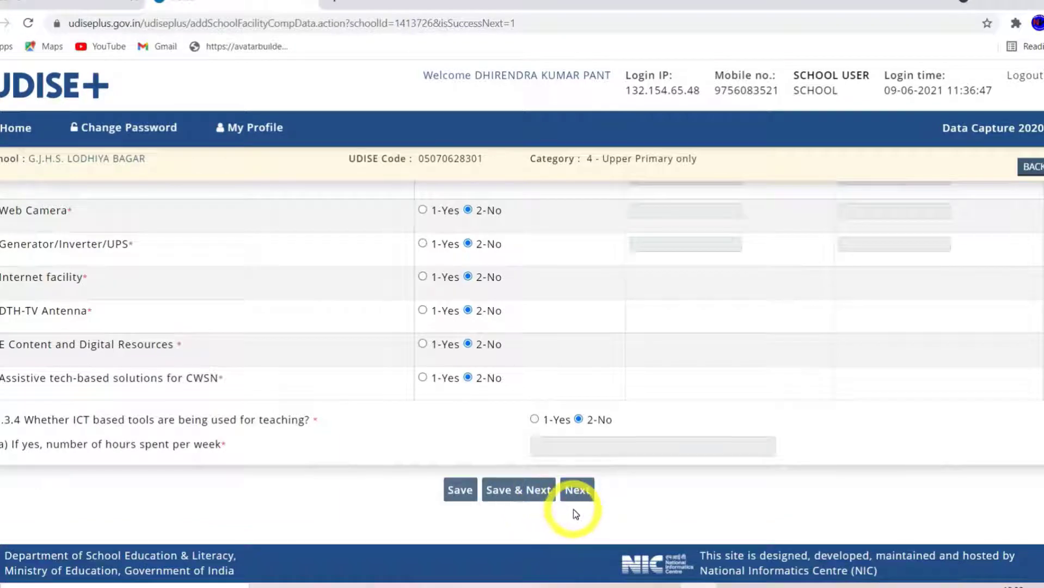
pyautogui.click(576, 492)
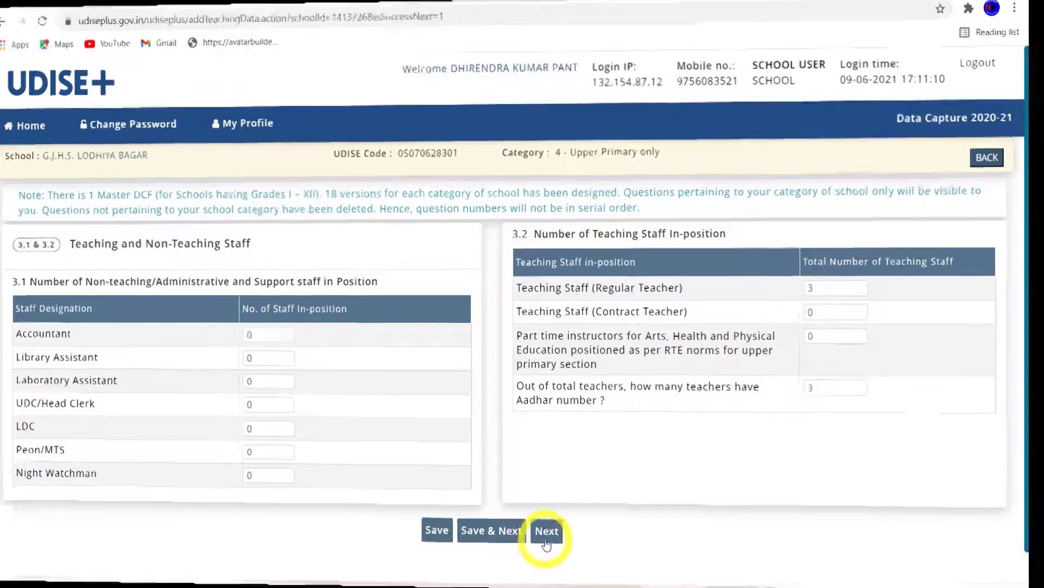
# Step: Continue to the Teachers and Instructors section in item 3.3, review the head teacher's record and return to the teacher list
pyautogui.click(566, 544)
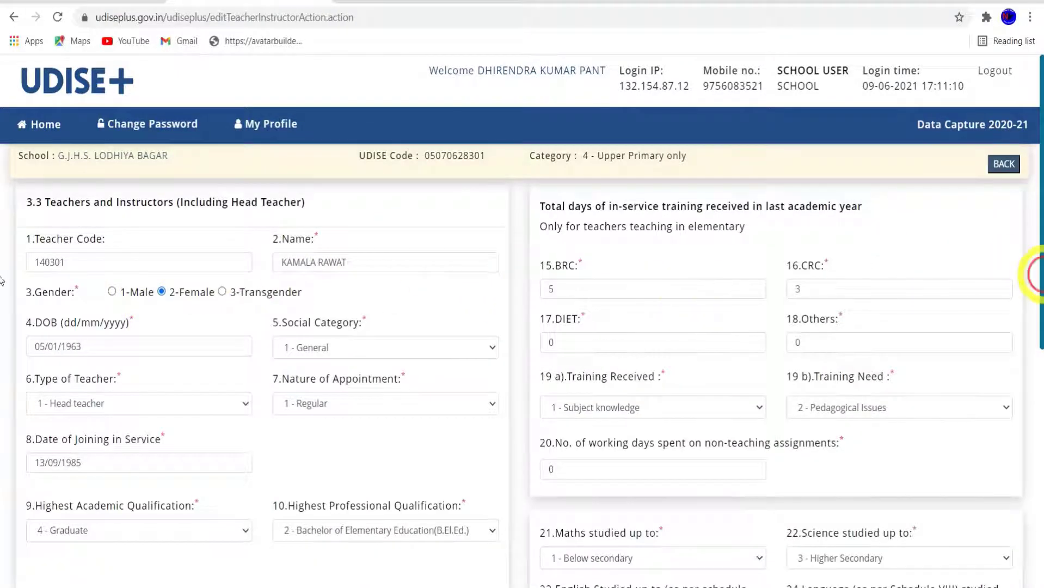
pyautogui.moveTo(1041, 272); pyautogui.dragTo(1040, 243)
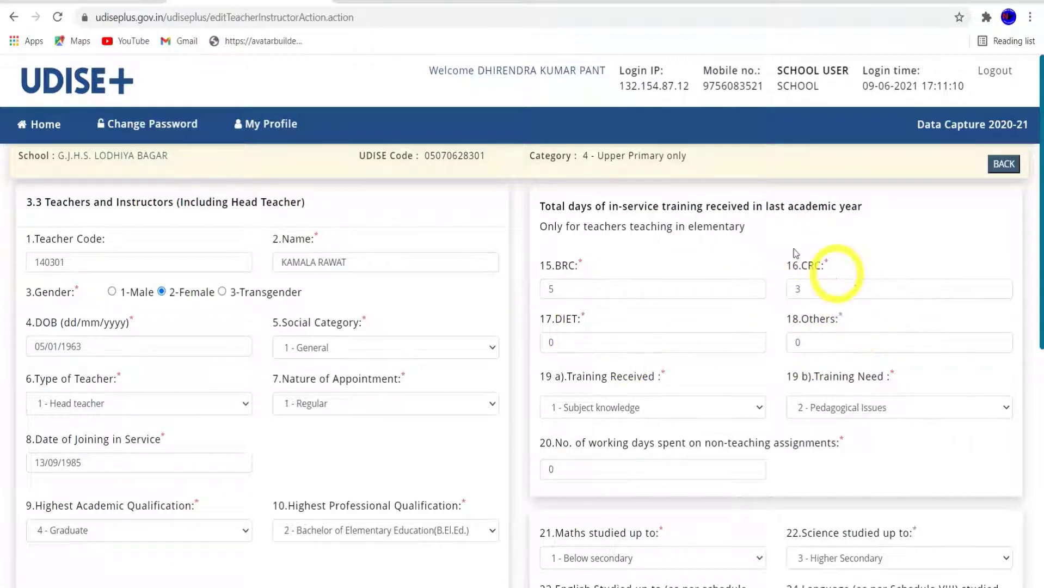
pyautogui.scroll(-2, 819, 327)
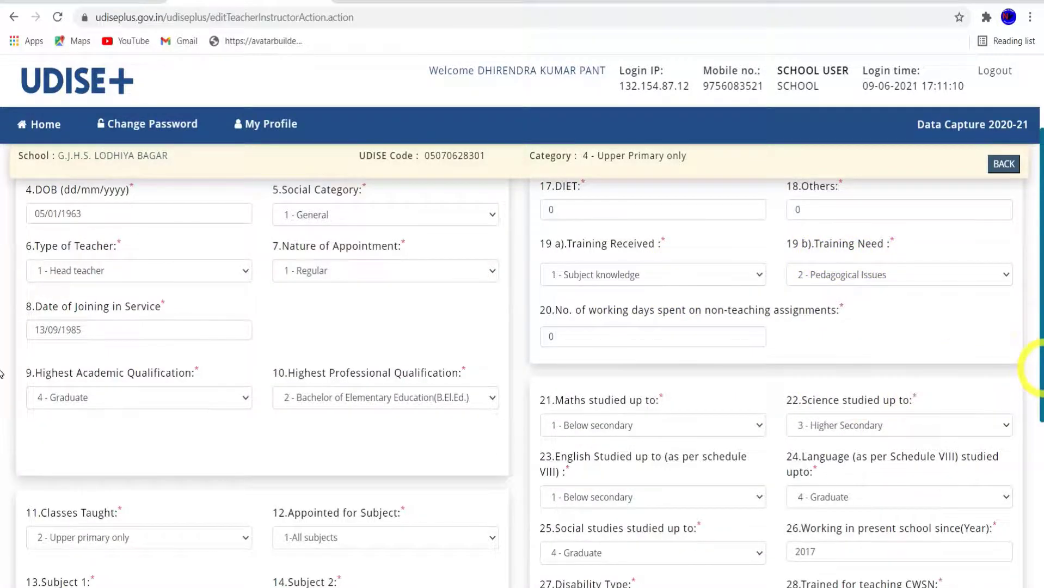
pyautogui.scroll(-4, 1031, 422)
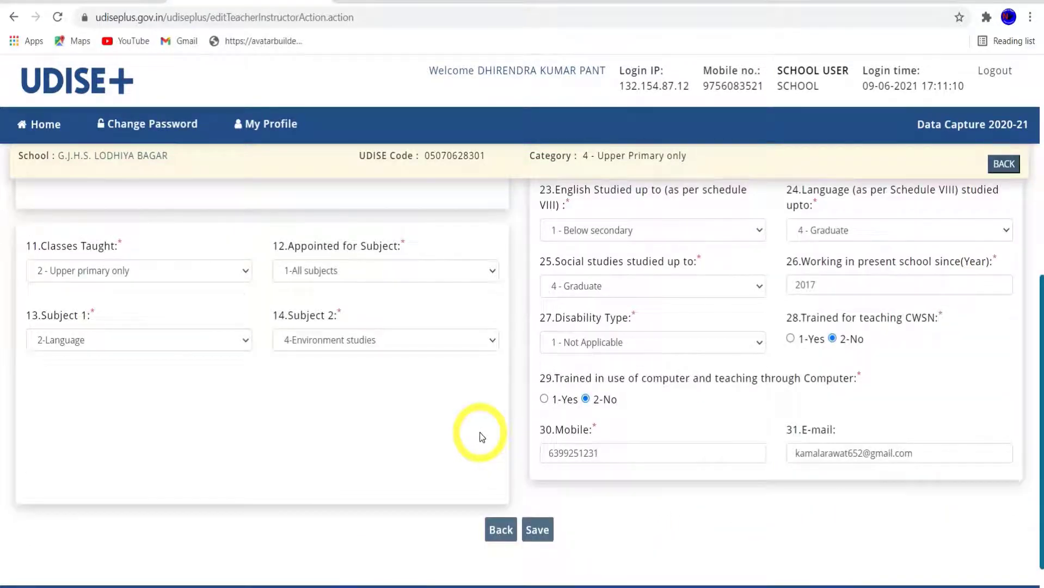
pyautogui.click(1005, 164)
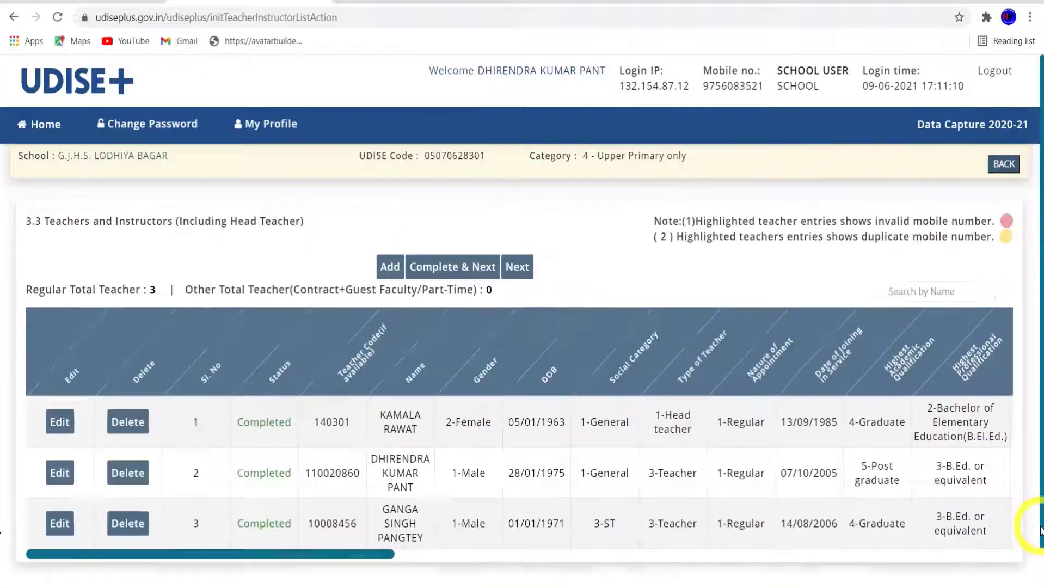
pyautogui.moveTo(1041, 527); pyautogui.dragTo(1041, 562)
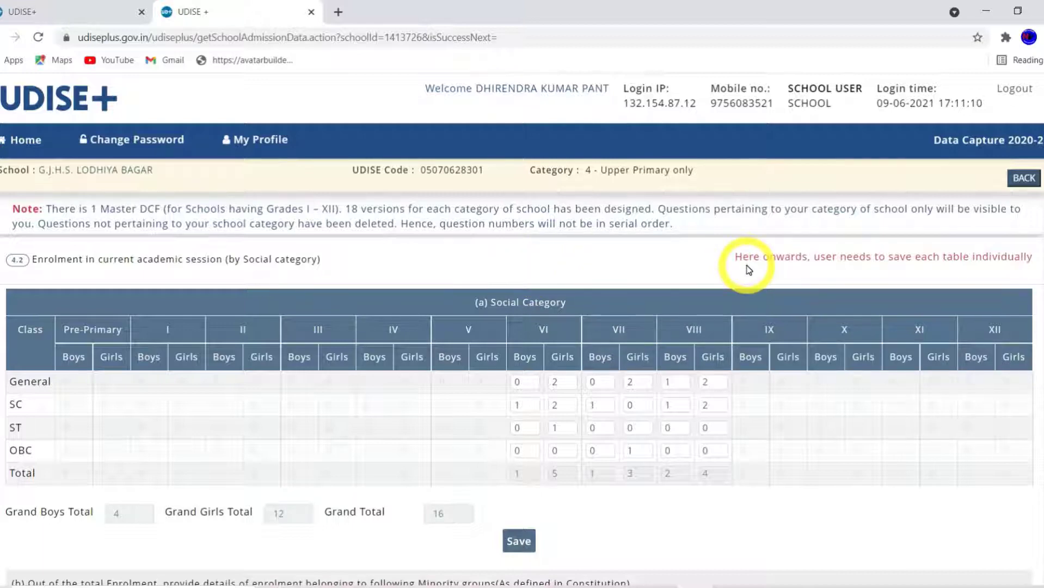
# Step: Check the enrolment tables in item 4.2 (a) to (d), complete the form and continue to the age-wise enrolment form
pyautogui.scroll(-1, 1040, 294)
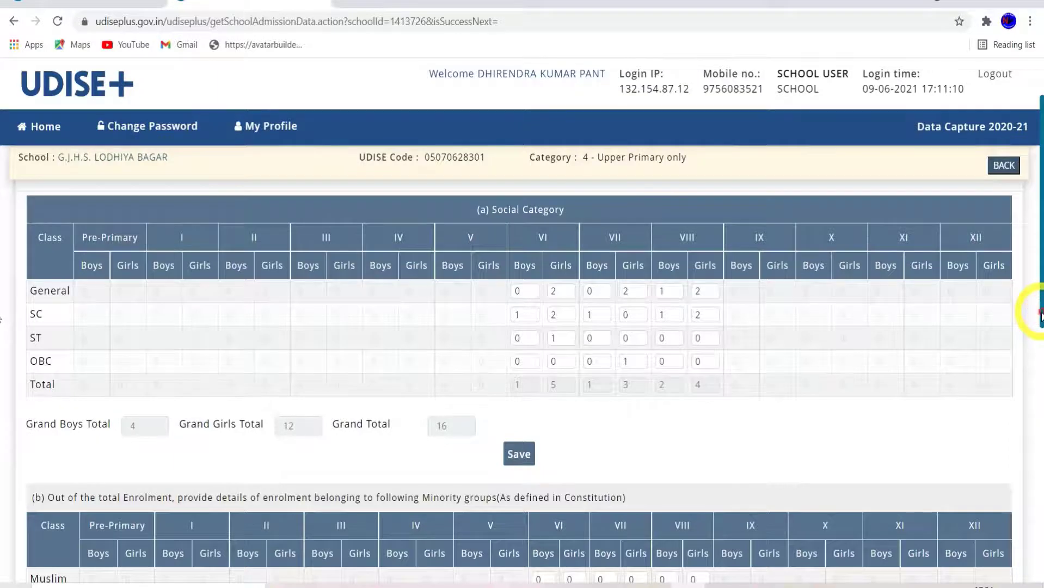
pyautogui.moveTo(1040, 315); pyautogui.dragTo(1030, 435)
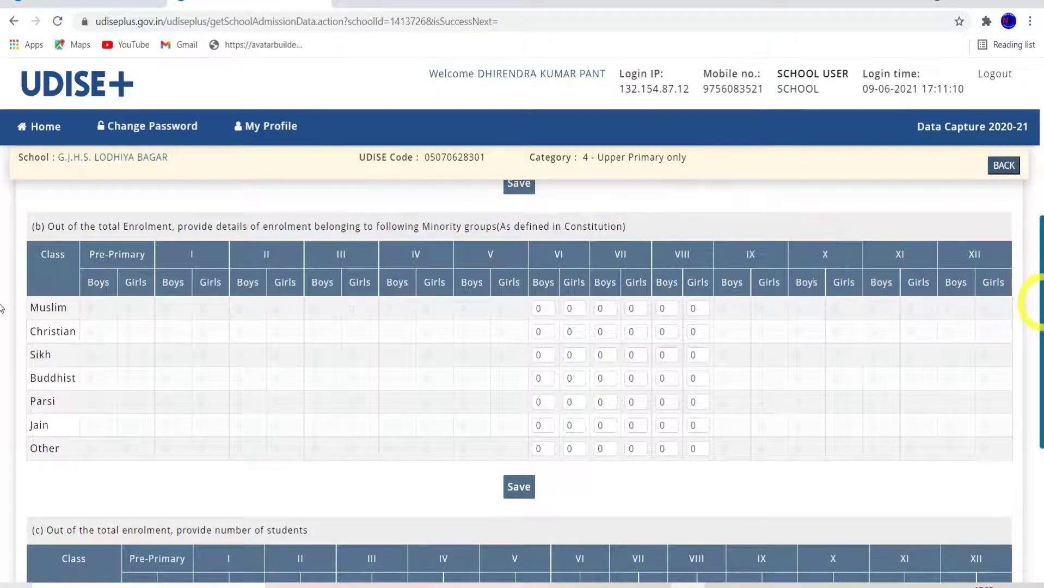
pyautogui.moveTo(1039, 303)
pyautogui.mouseDown()
pyautogui.moveTo(1038, 261)
pyautogui.moveTo(1038, 301)
pyautogui.mouseUp()
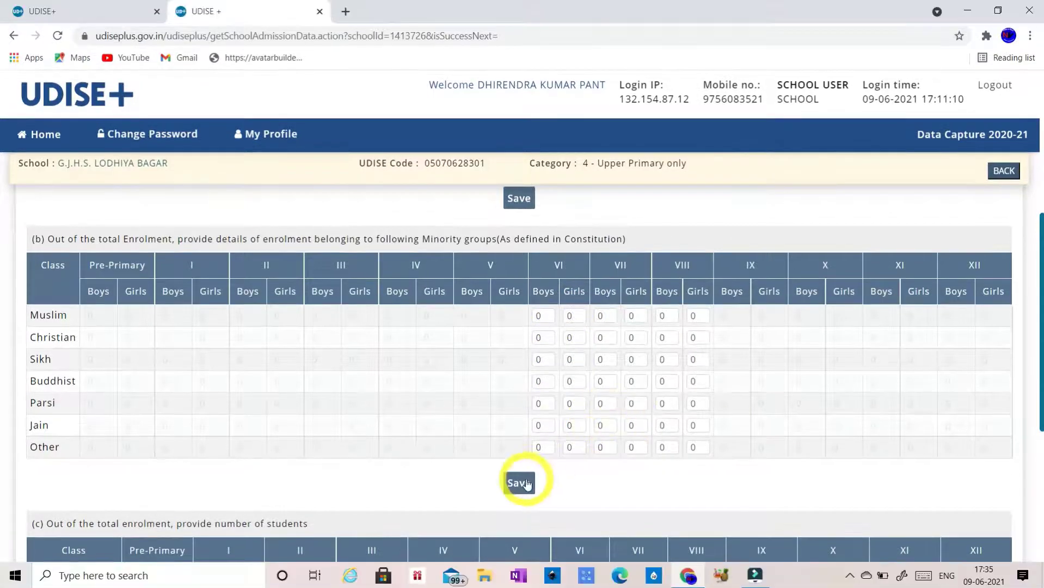
pyautogui.moveTo(1041, 359); pyautogui.dragTo(1041, 457)
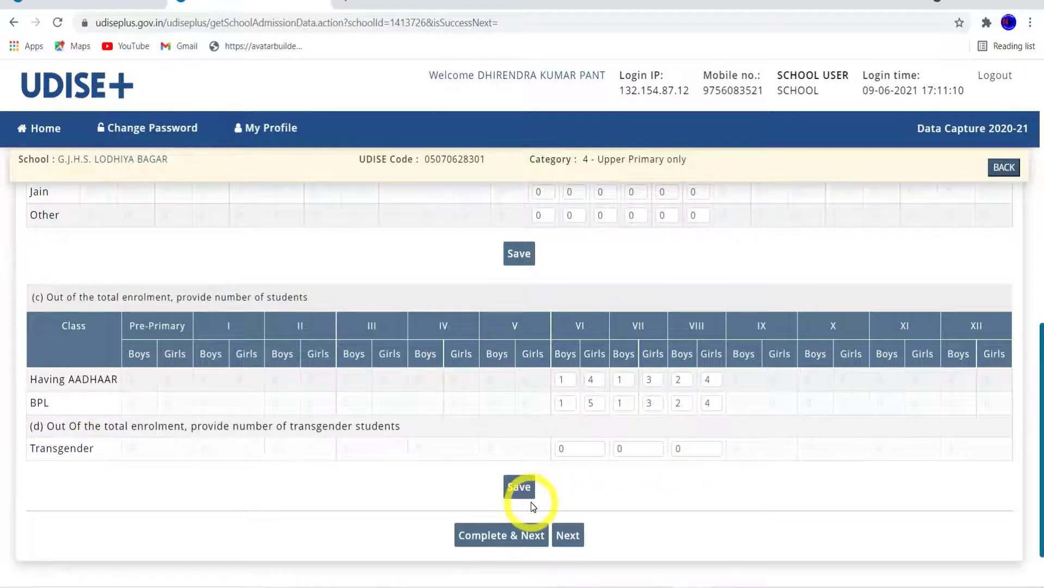
pyautogui.click(533, 536)
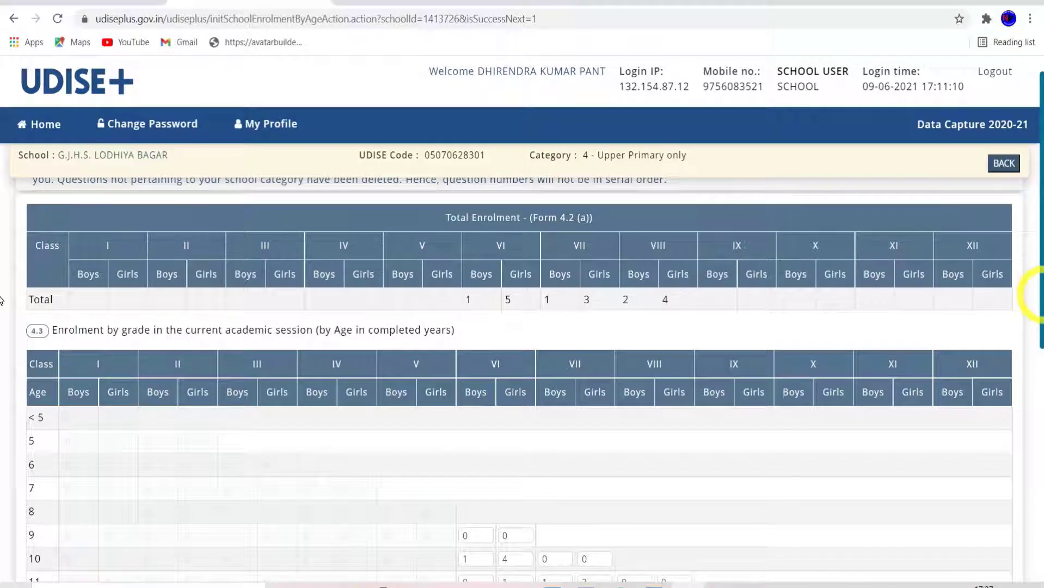
# Step: Compare the age-wise enrolment in item 4.3 with the class totals from item 4.2 (a) and continue to the next form
pyautogui.scroll(-3, 876, 329)
pyautogui.scroll(2, 1027, 342)
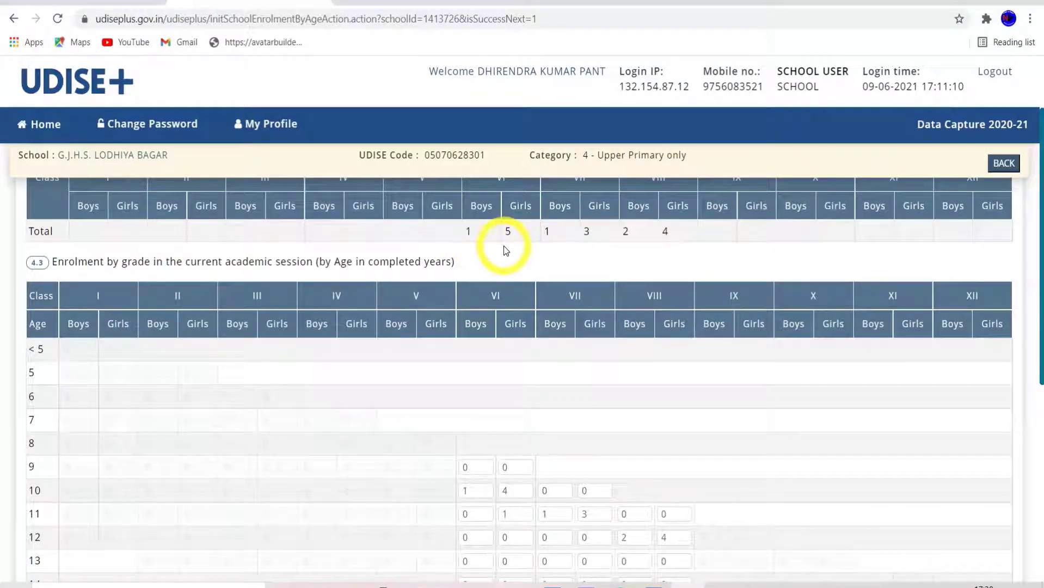
pyautogui.moveTo(1040, 360); pyautogui.dragTo(1032, 397)
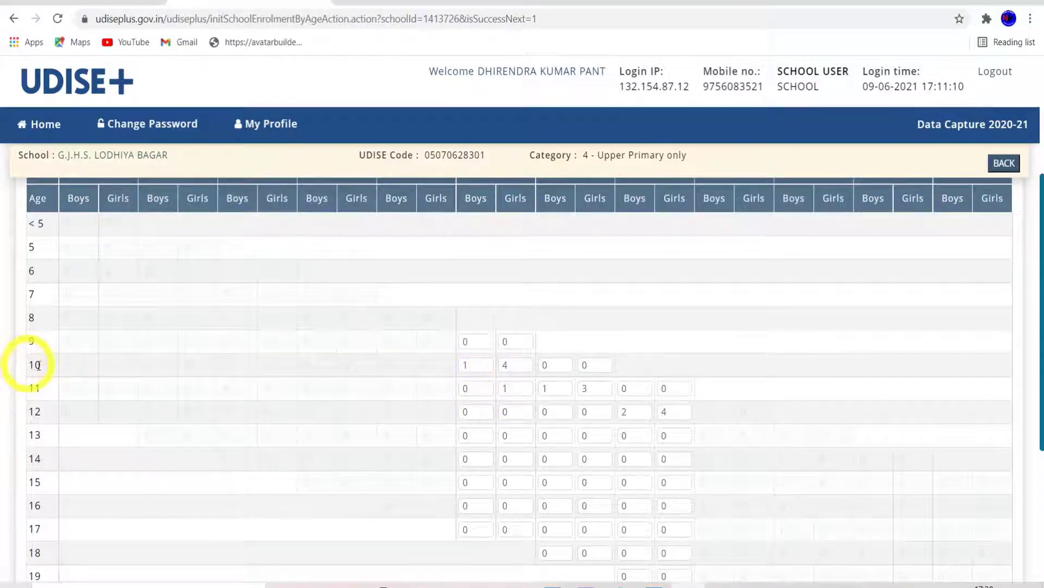
pyautogui.scroll(1, 509, 223)
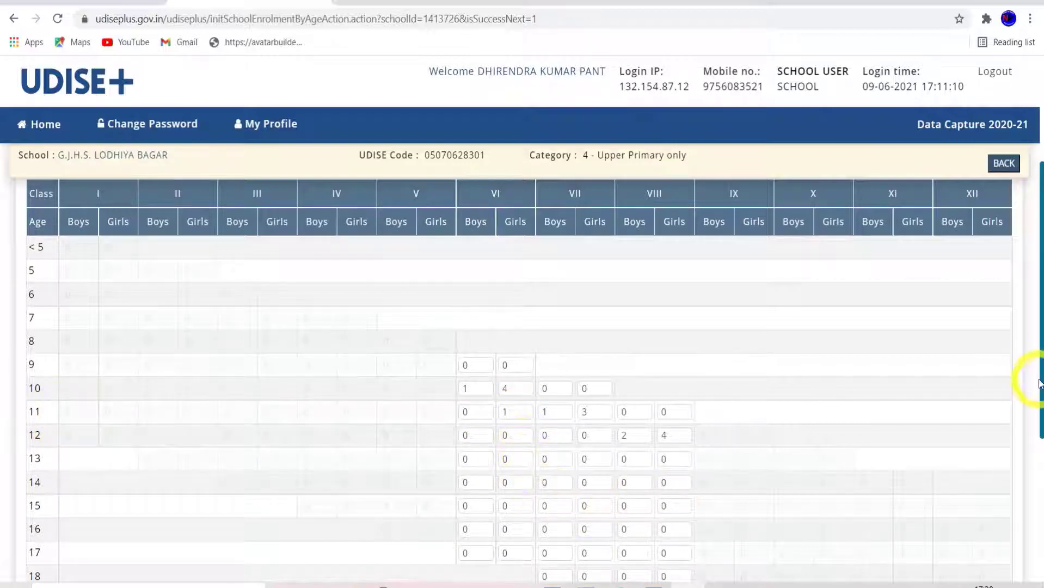
pyautogui.scroll(2, 1034, 370)
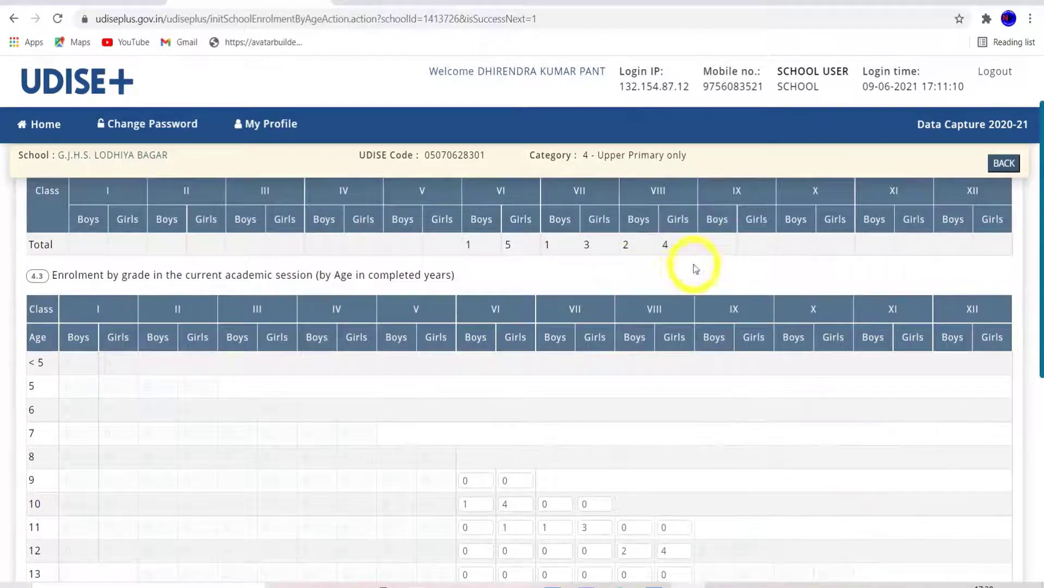
pyautogui.moveTo(1033, 332); pyautogui.dragTo(1034, 521)
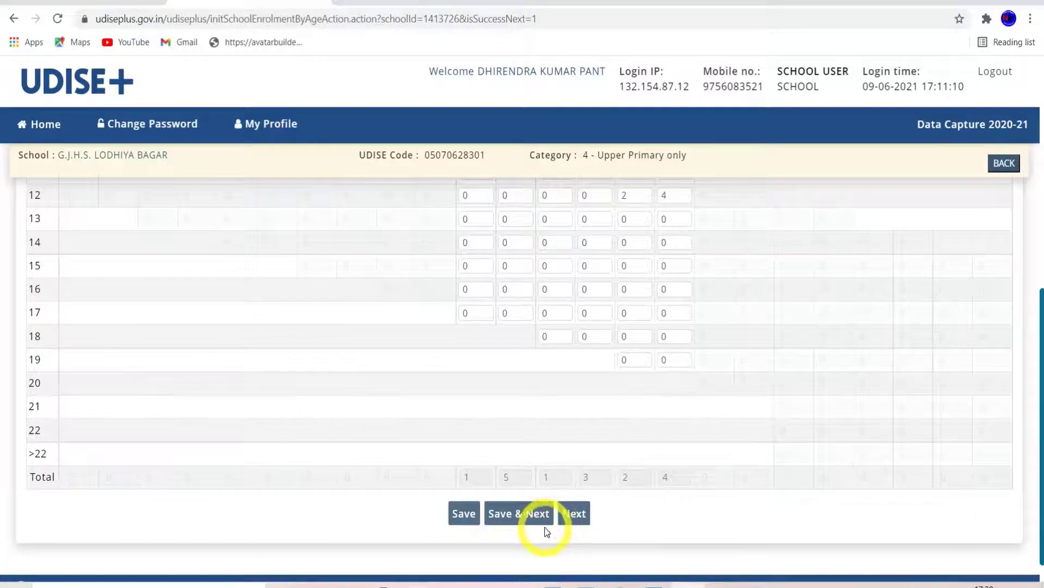
pyautogui.click(561, 520)
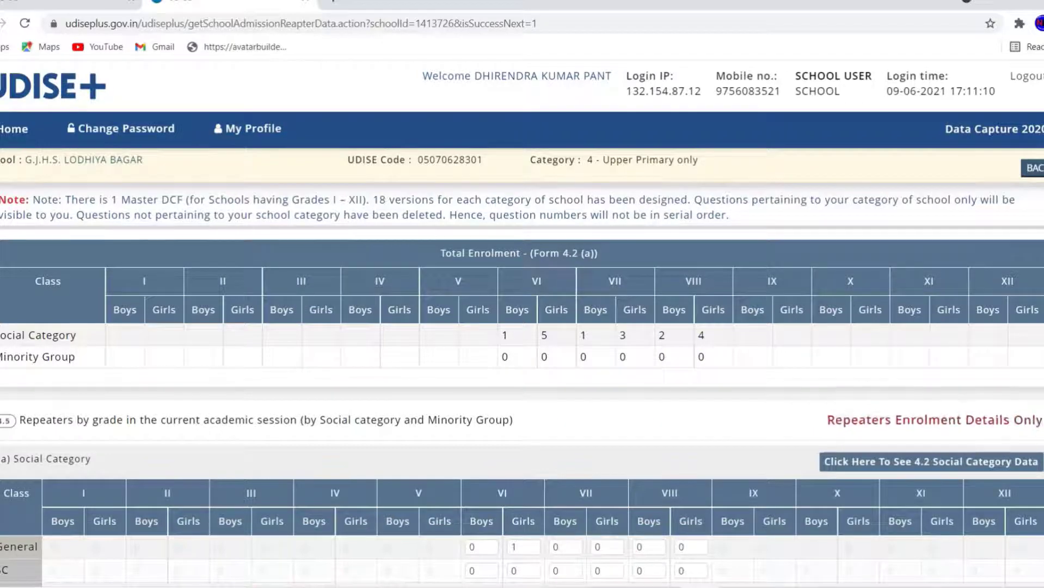
# Step: Check the repeaters in item 4.5 (a) and (b) and the special-needs enrolment in item 4.6, and continue to the incentives form
pyautogui.scroll(-3, 522, 384)
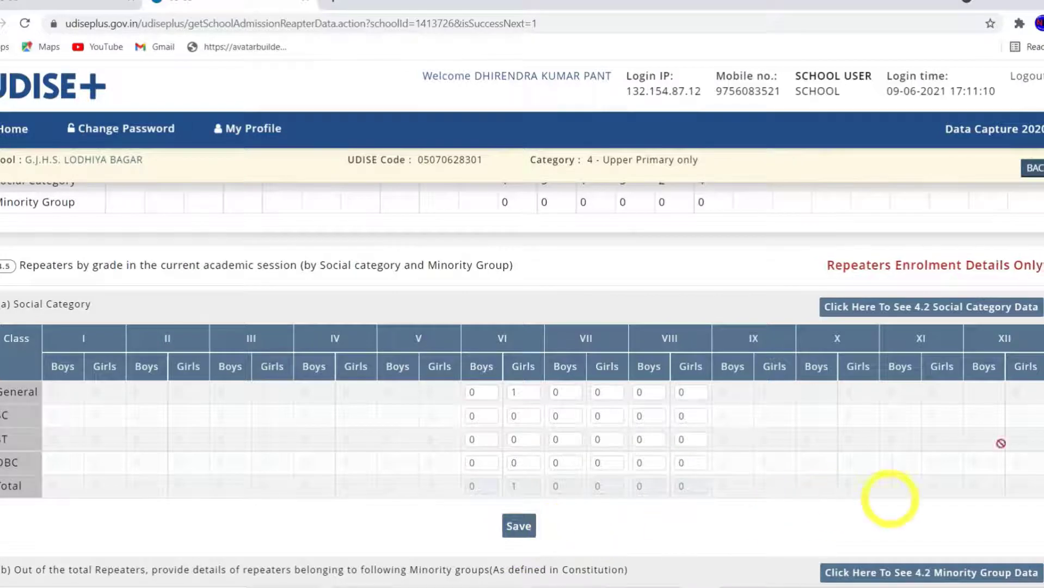
pyautogui.scroll(-4, 1043, 496)
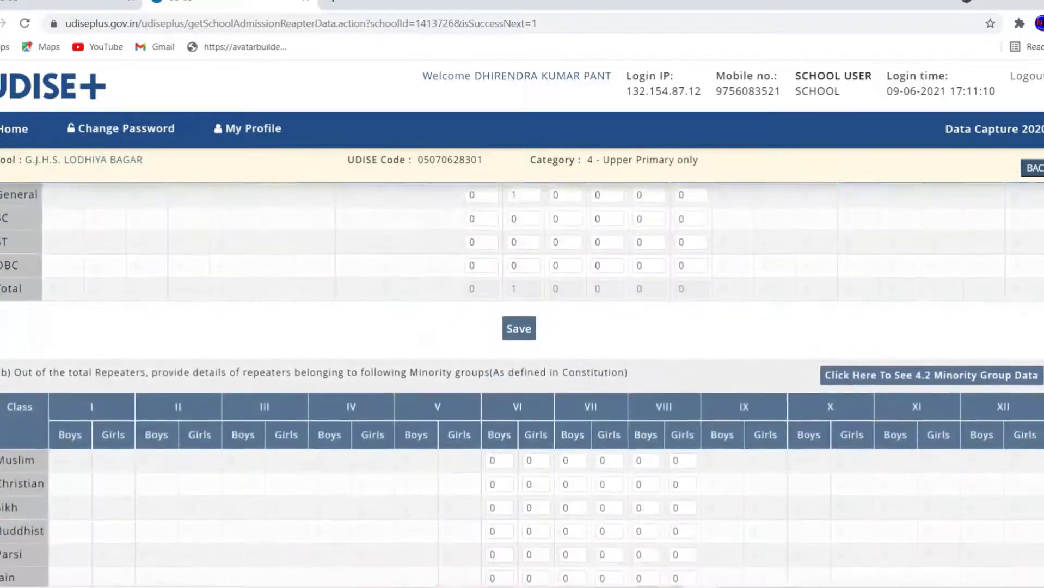
pyautogui.scroll(-1, 1042, 495)
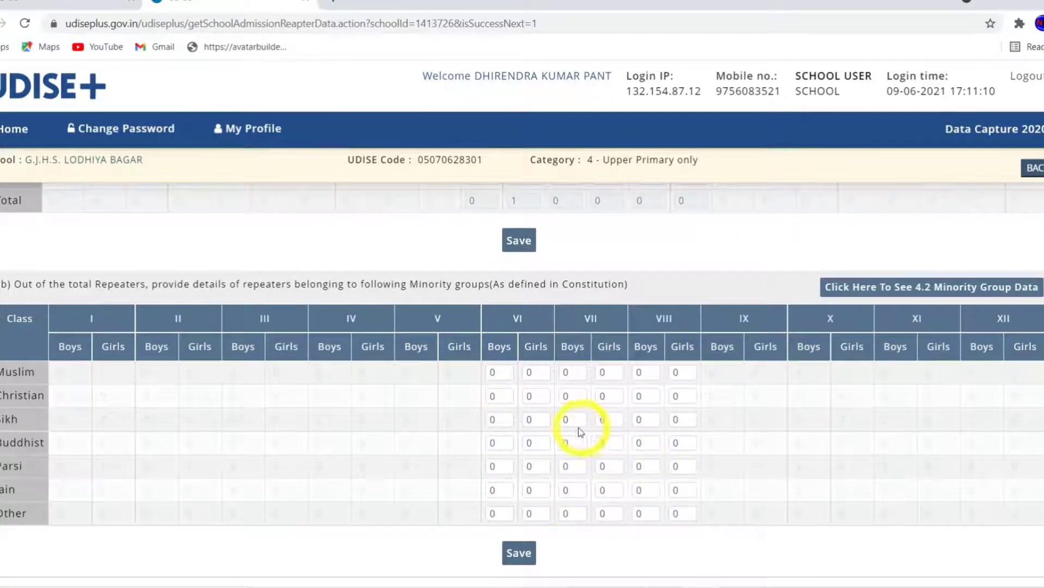
pyautogui.scroll(-2, 832, 512)
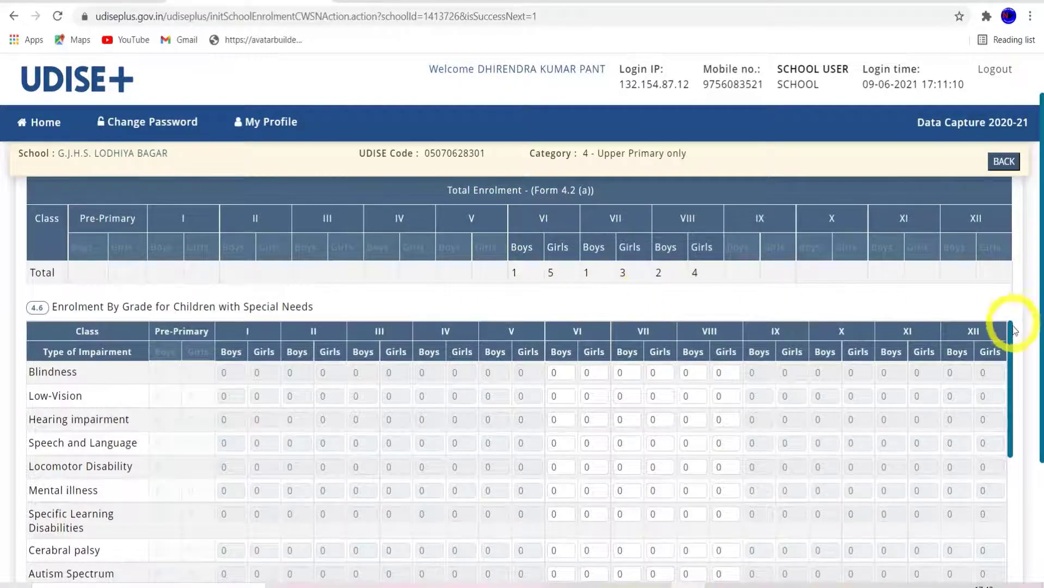
pyautogui.moveTo(1010, 334); pyautogui.dragTo(1041, 330)
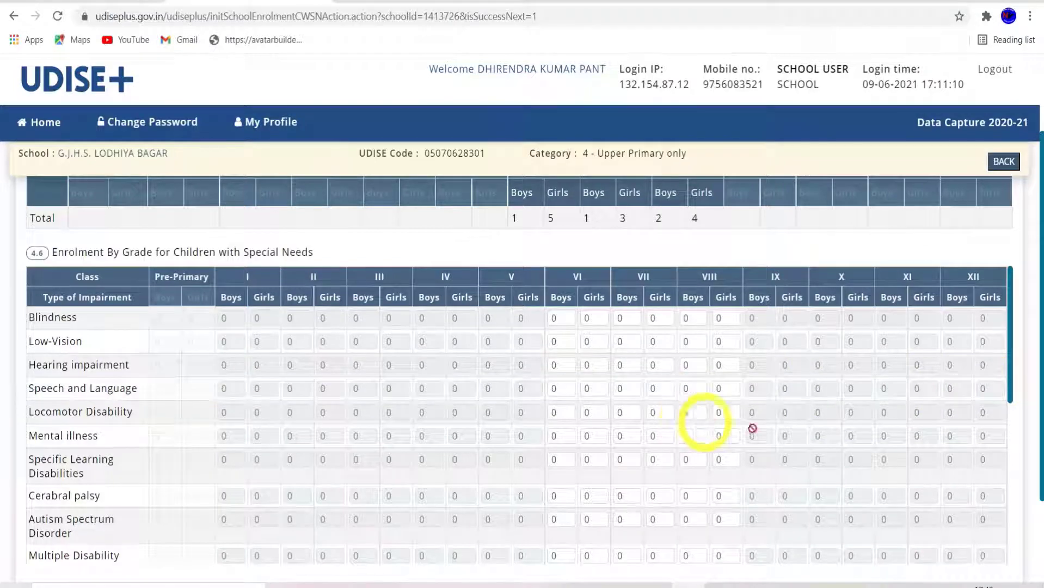
pyautogui.scroll(-3, 1040, 449)
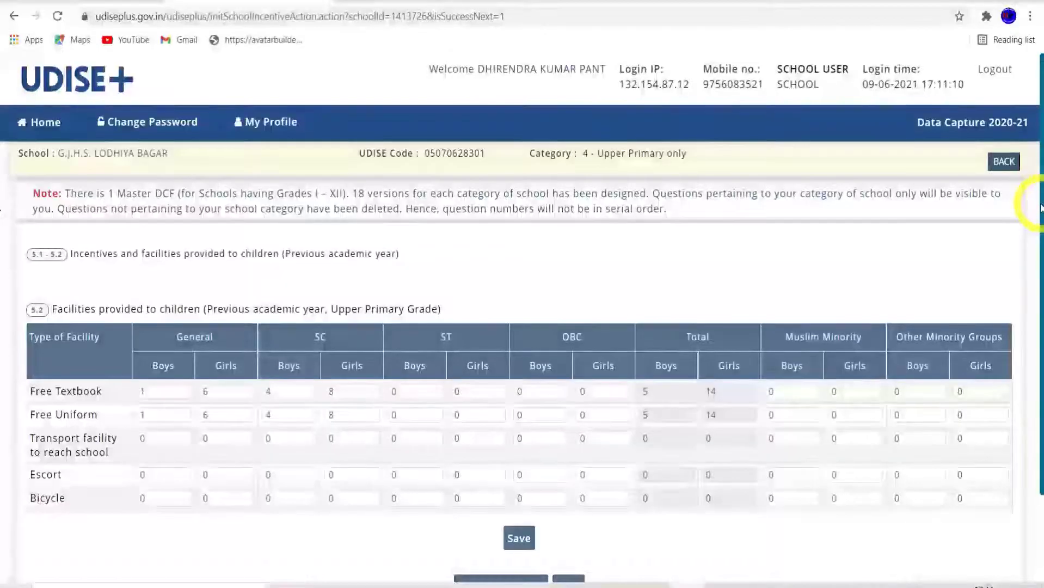
# Step: Check the facilities in item 5.2 and the Section 8 receipts and expenditure, and continue to the PGI and Other Indicators form
pyautogui.scroll(-1, 110, 343)
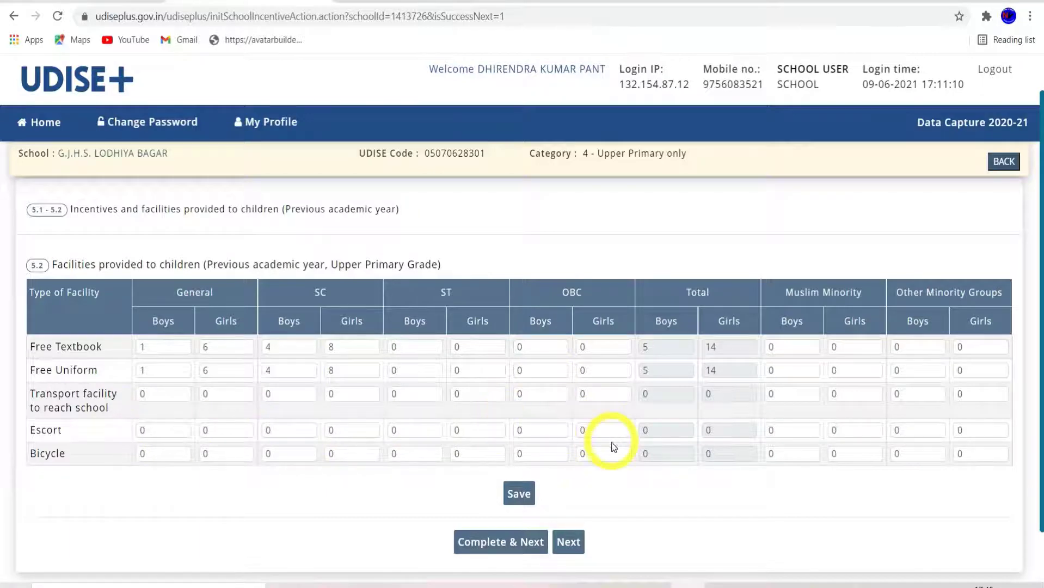
pyautogui.click(568, 542)
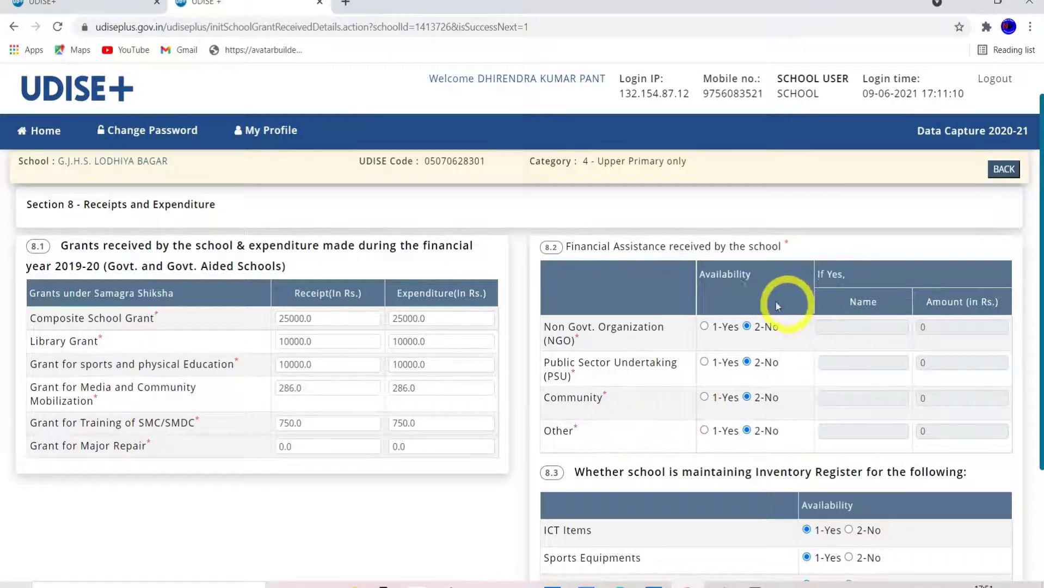
pyautogui.scroll(-2, 1033, 443)
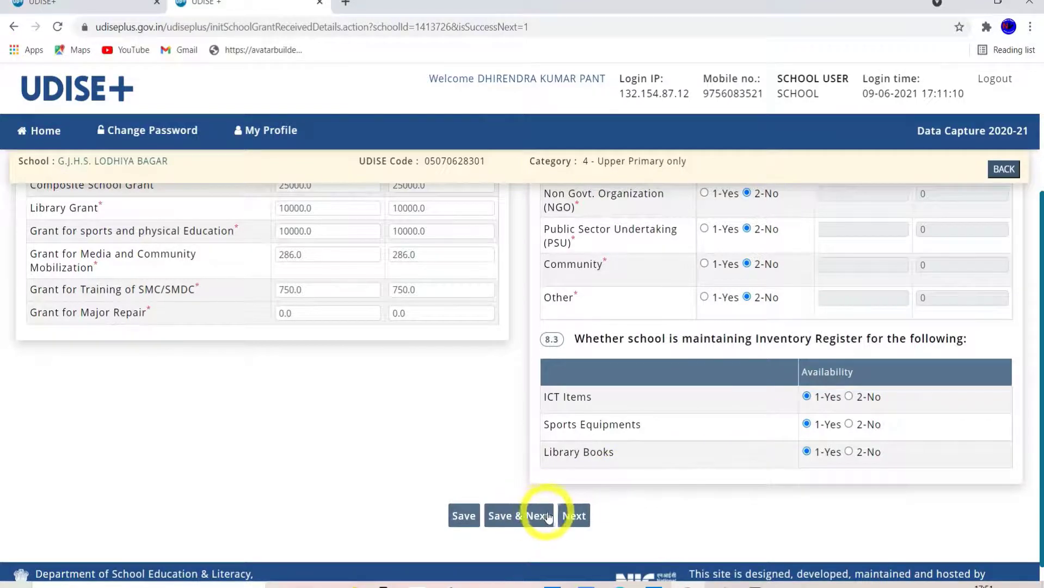
pyautogui.click(575, 517)
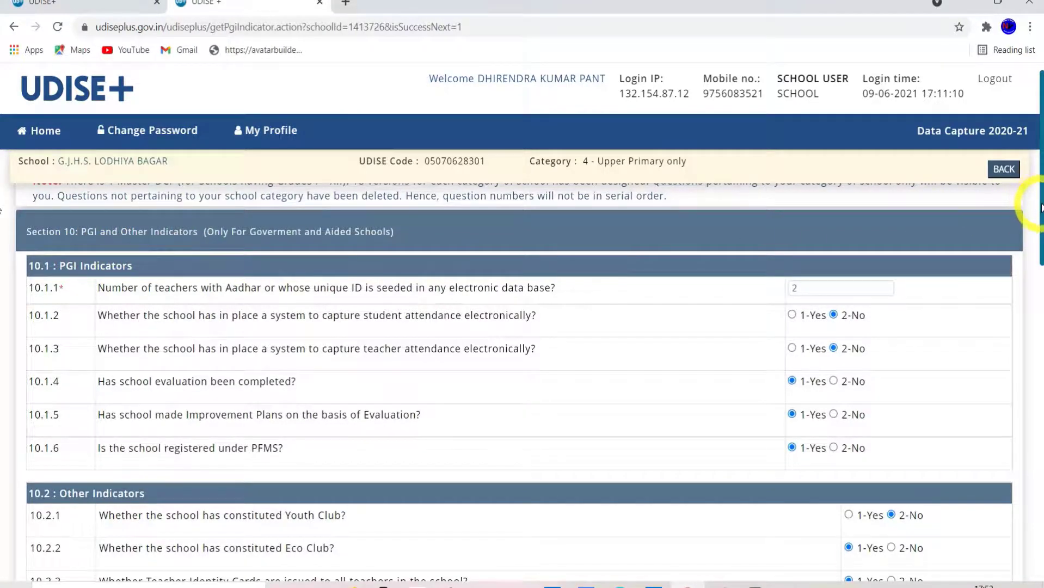
# Step: Save and complete the PGI, Other Indicators and School Safety form and acknowledge the Important Notes
pyautogui.moveTo(1040, 207); pyautogui.dragTo(1029, 533)
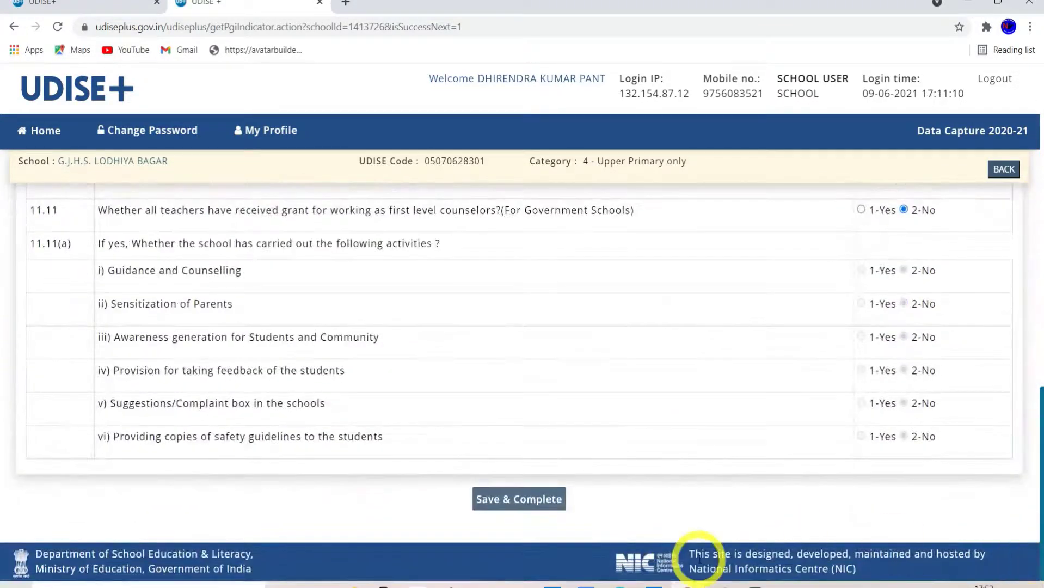
pyautogui.click(560, 504)
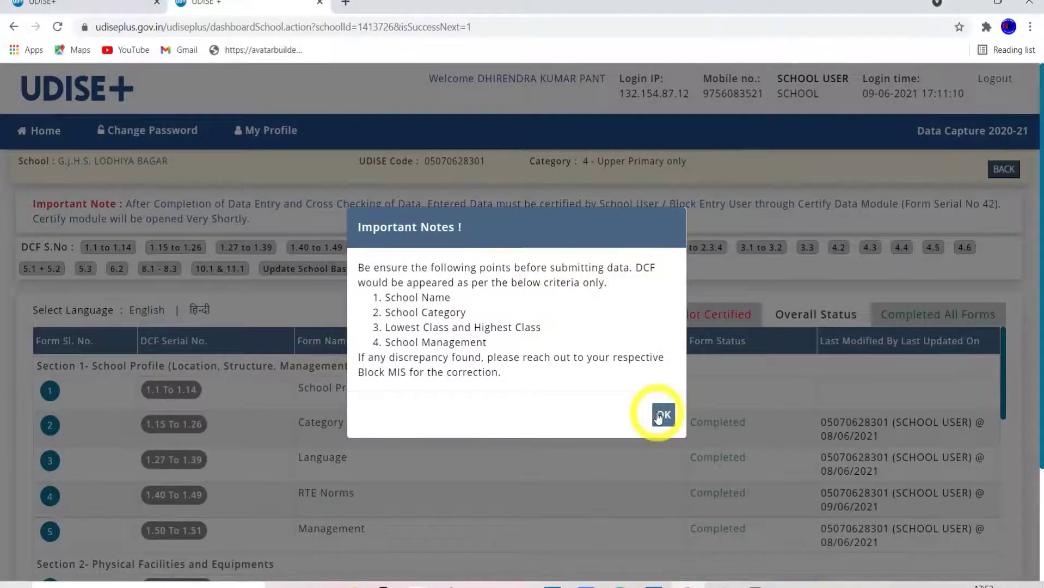
pyautogui.click(662, 415)
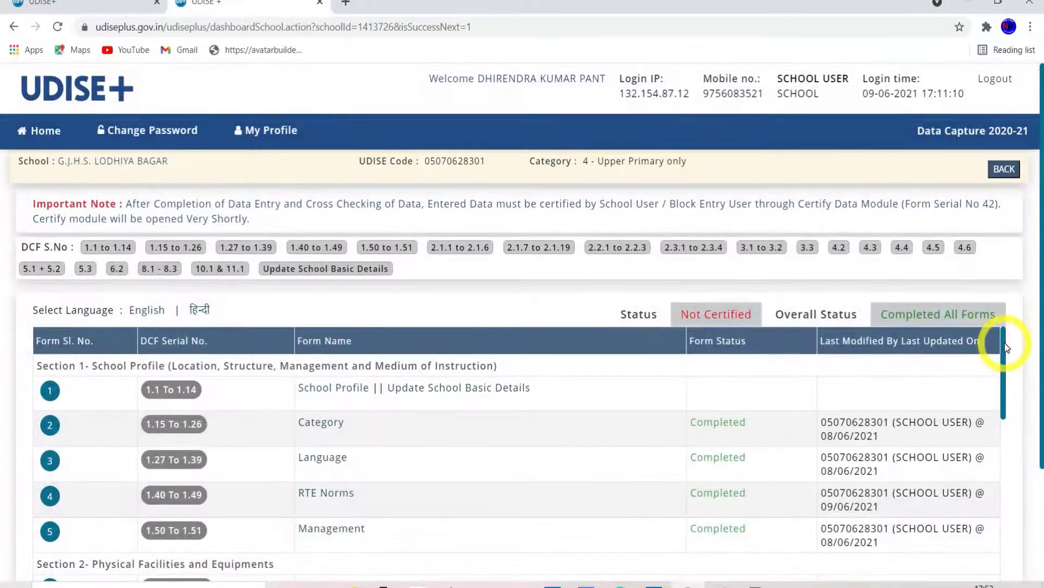
# Step: Download the full DCF from the form list and review the school profile section in the PDF
pyautogui.scroll(-3, 1004, 359)
pyautogui.scroll(2, 1004, 356)
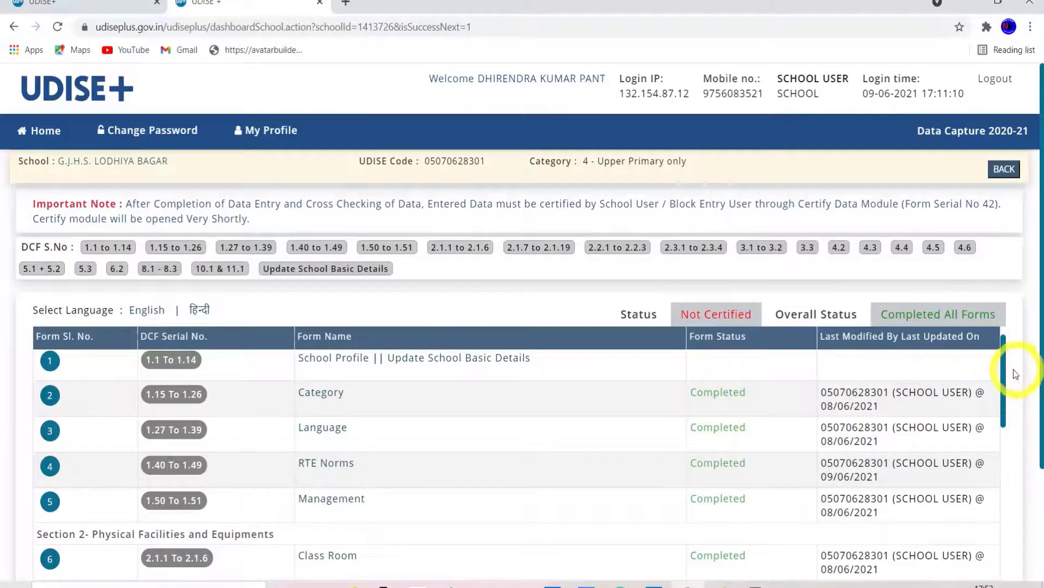
pyautogui.moveTo(1007, 375); pyautogui.dragTo(1005, 580)
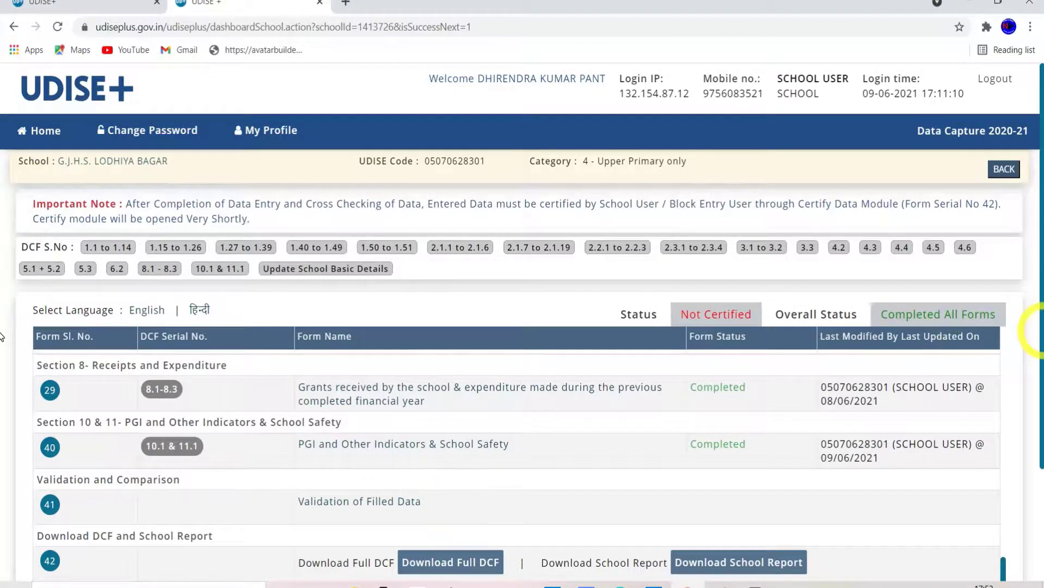
pyautogui.moveTo(1041, 332); pyautogui.dragTo(1039, 427)
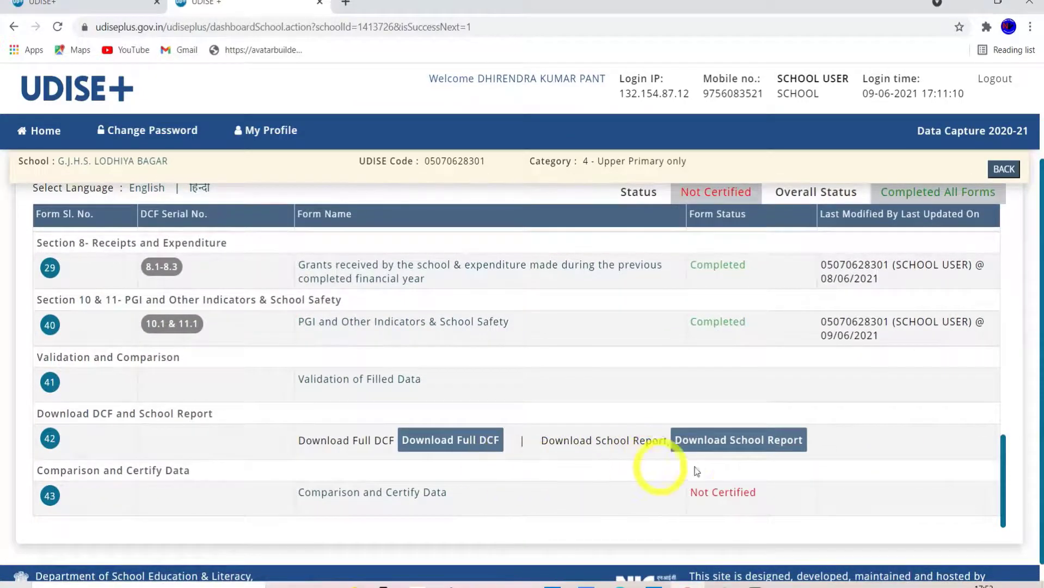
pyautogui.click(463, 451)
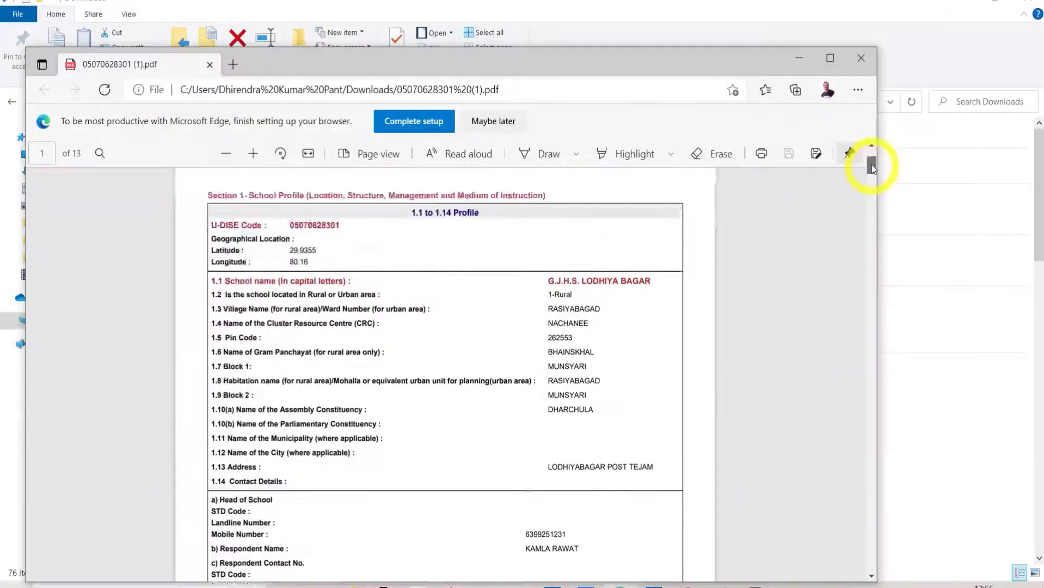
pyautogui.moveTo(871, 165); pyautogui.dragTo(873, 206)
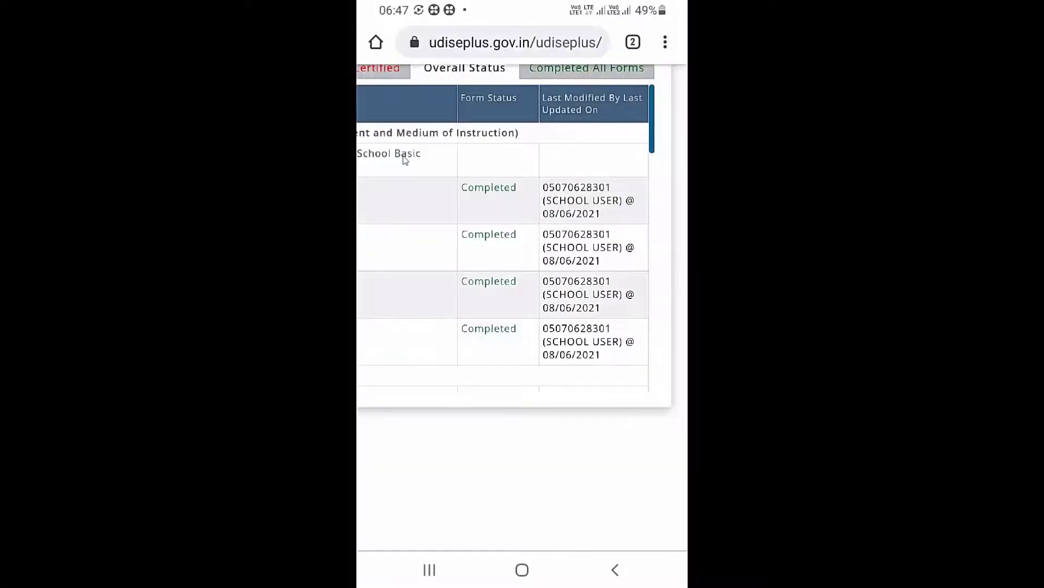
# Step: Review the form statuses of all sections in the phone browser's DCF list, through to the download and Comparison and Certify Data entries
pyautogui.scroll(-3, 403, 155)
pyautogui.scroll(-5, 403, 155)
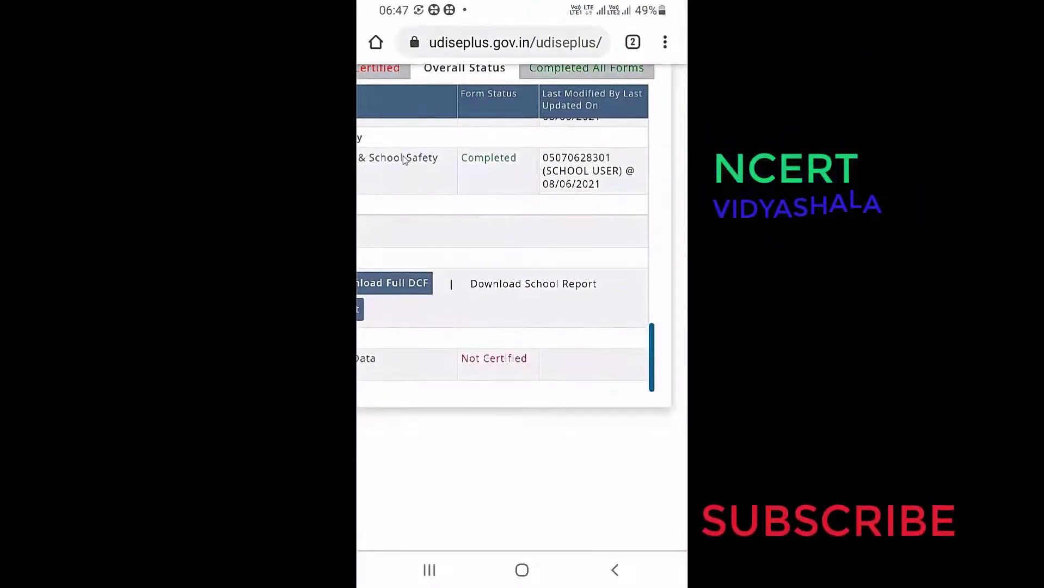
pyautogui.hscroll(-5, 403, 158)
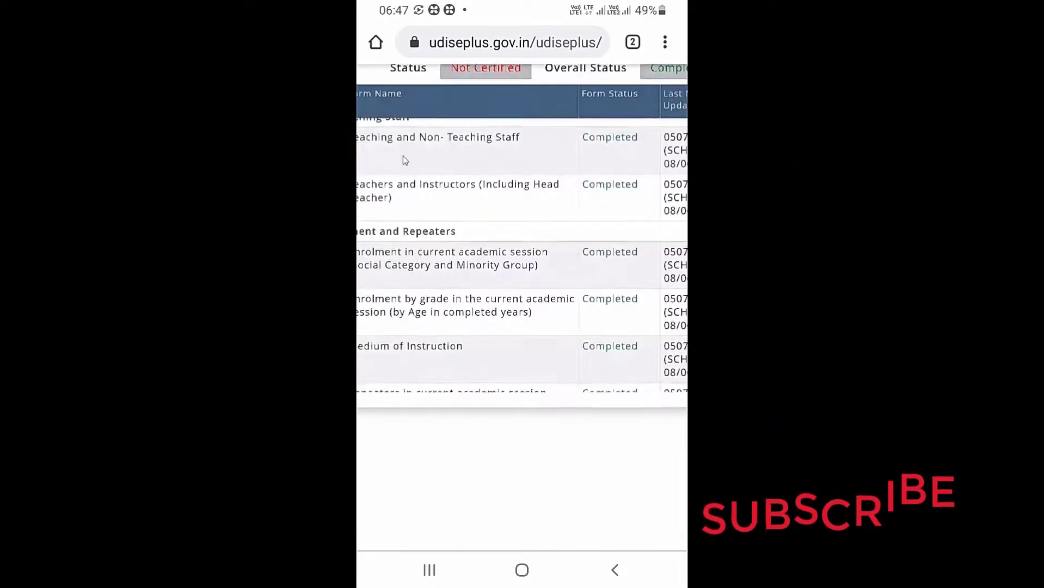
pyautogui.scroll(2, 403, 157)
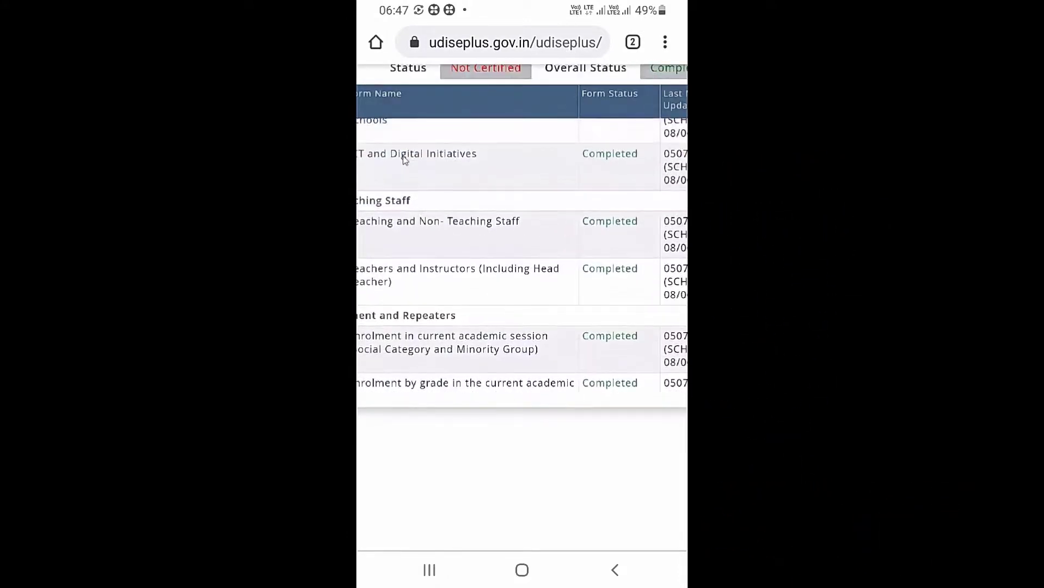
pyautogui.hscroll(-3, 403, 155)
pyautogui.scroll(2, 403, 155)
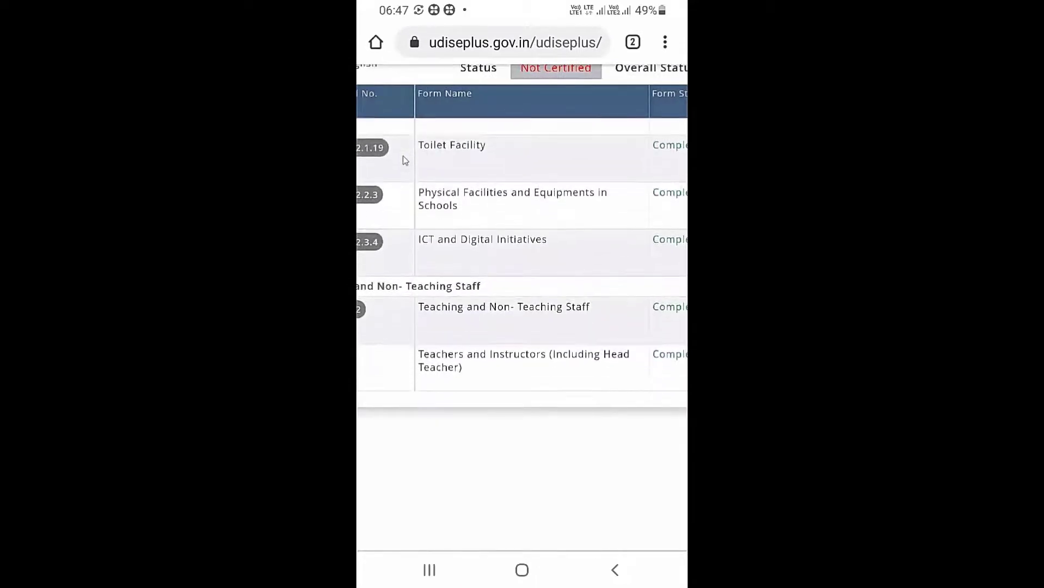
pyautogui.scroll(-3, 403, 155)
pyautogui.scroll(5, 403, 157)
pyautogui.hscroll(-3, 403, 158)
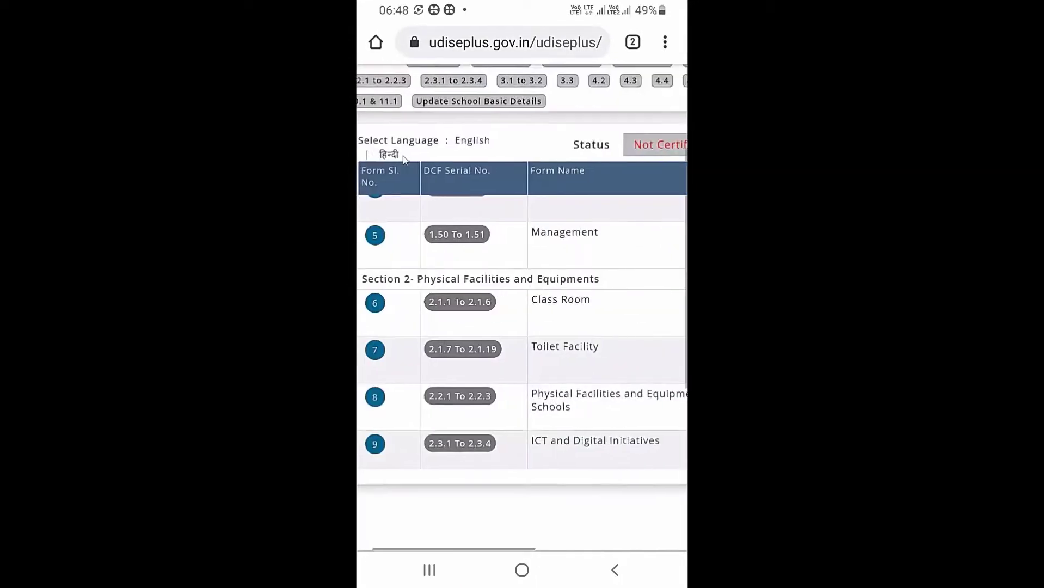
pyautogui.hscroll(5, 403, 156)
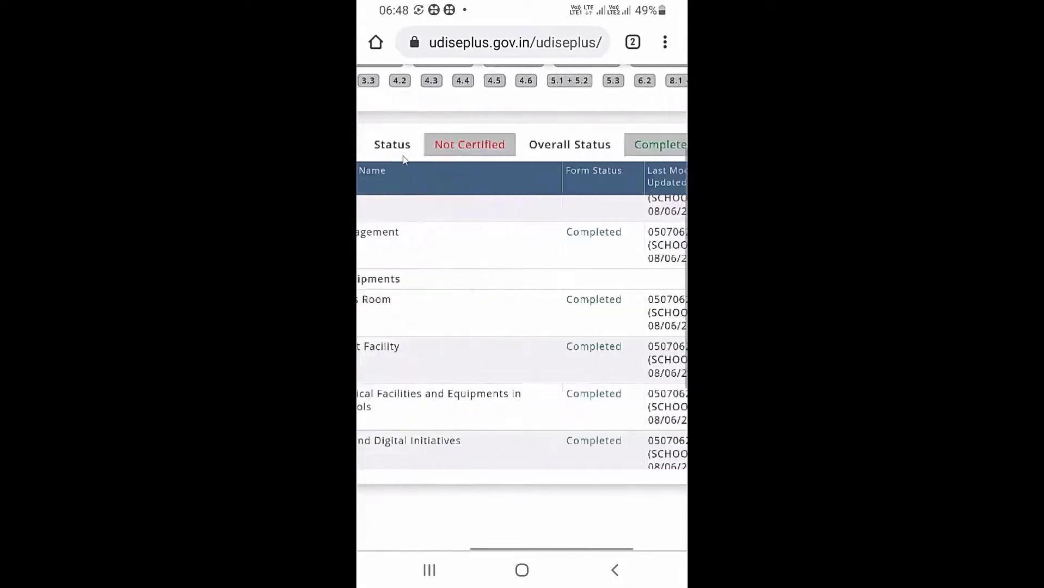
pyautogui.scroll(-1, 403, 156)
pyautogui.scroll(-5, 403, 155)
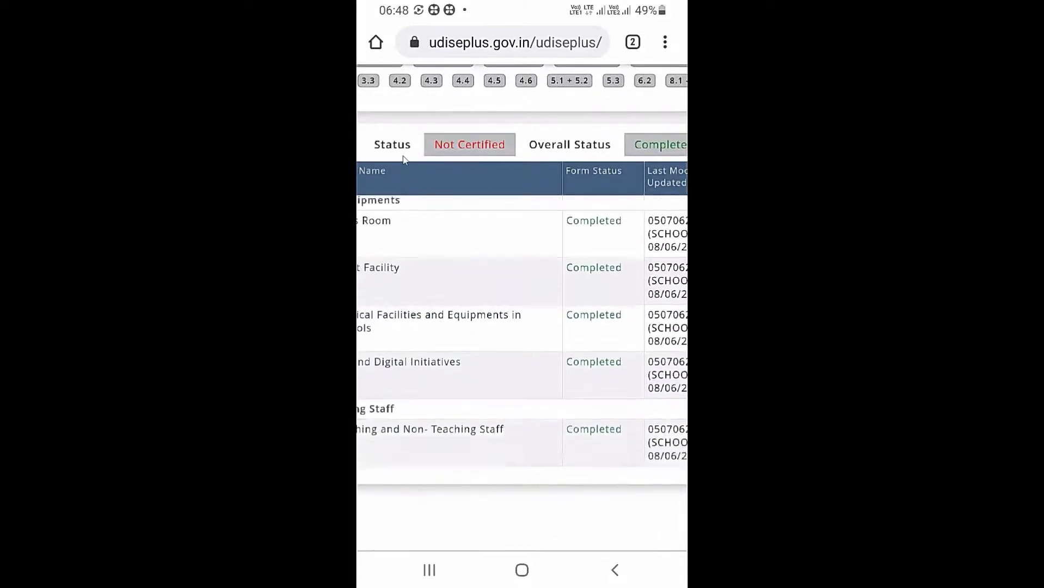
pyautogui.scroll(-4, 403, 155)
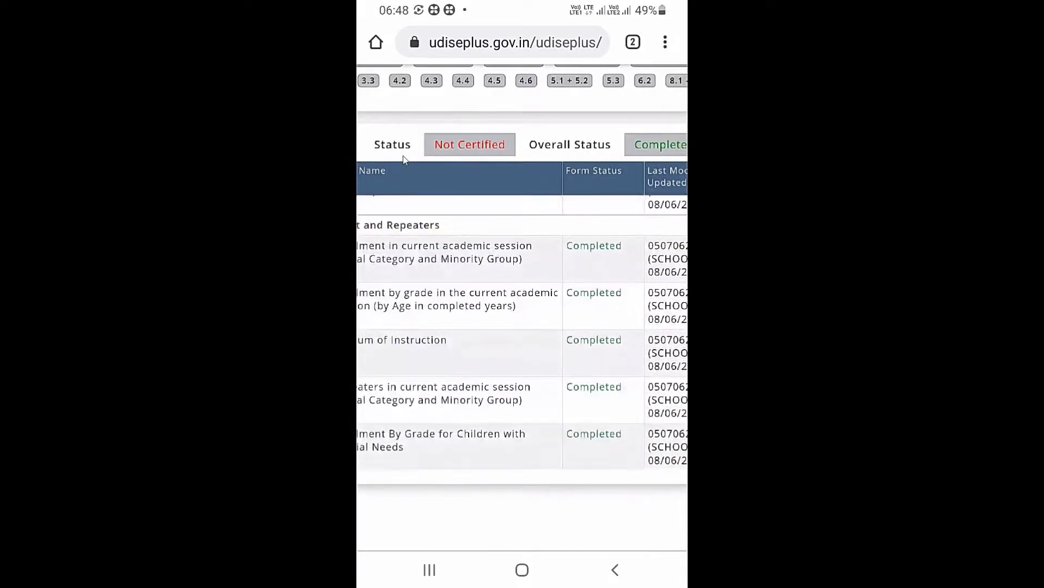
pyautogui.scroll(-3, 403, 156)
pyautogui.scroll(-5, 522, 326)
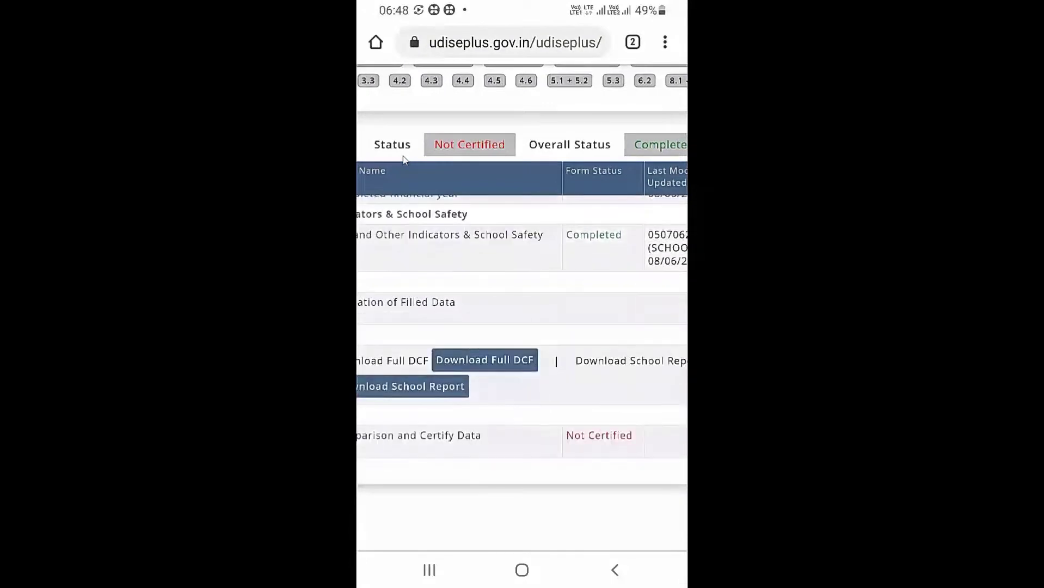
pyautogui.hscroll(-2, 404, 159)
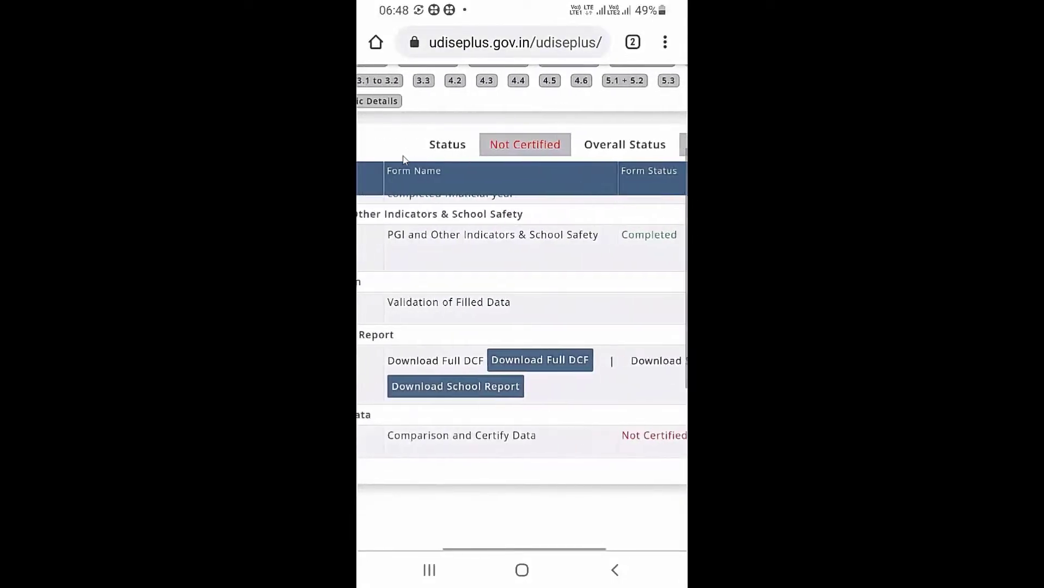